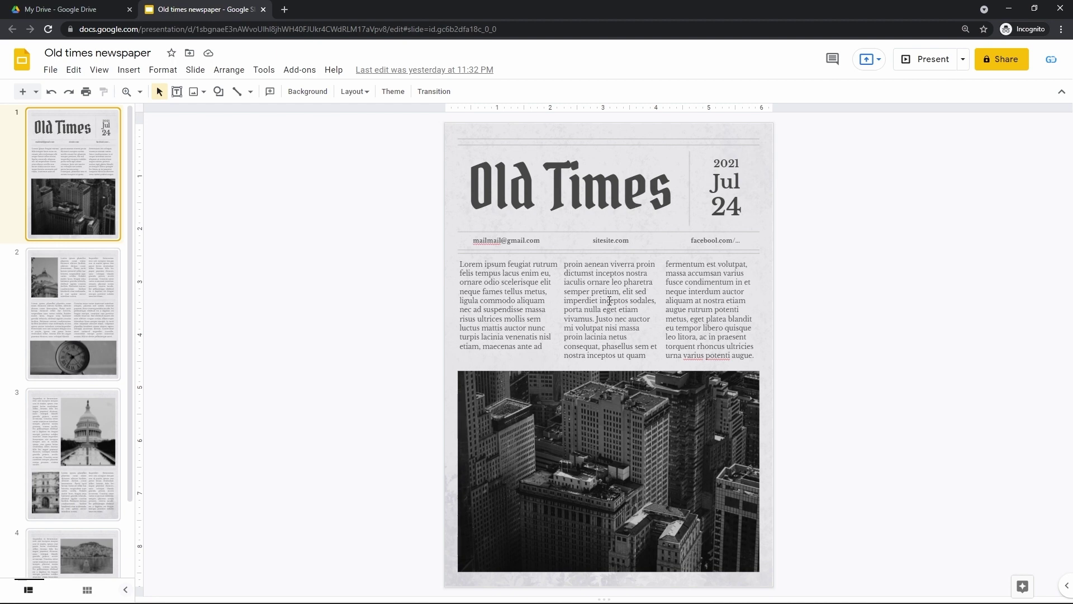
Preview slides 2, 3 and 4 of the Old Times newspaper, ending back on slide 3.
{"action": "left_click", "coordinate": [105, 296]}
{"action": "left_click", "coordinate": [78, 431]}
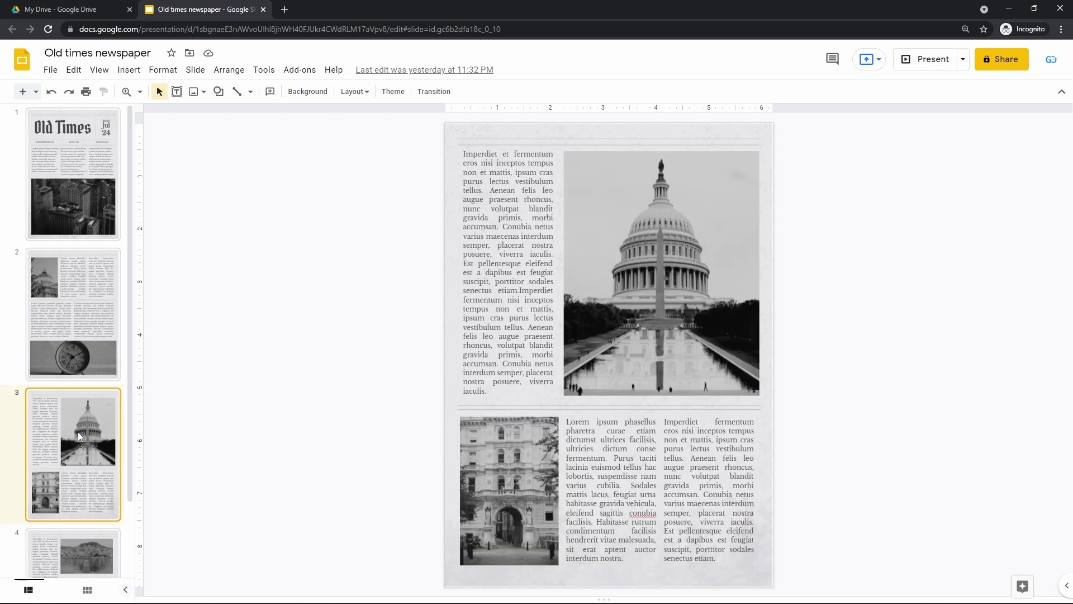
{"action": "left_click", "coordinate": [62, 538]}
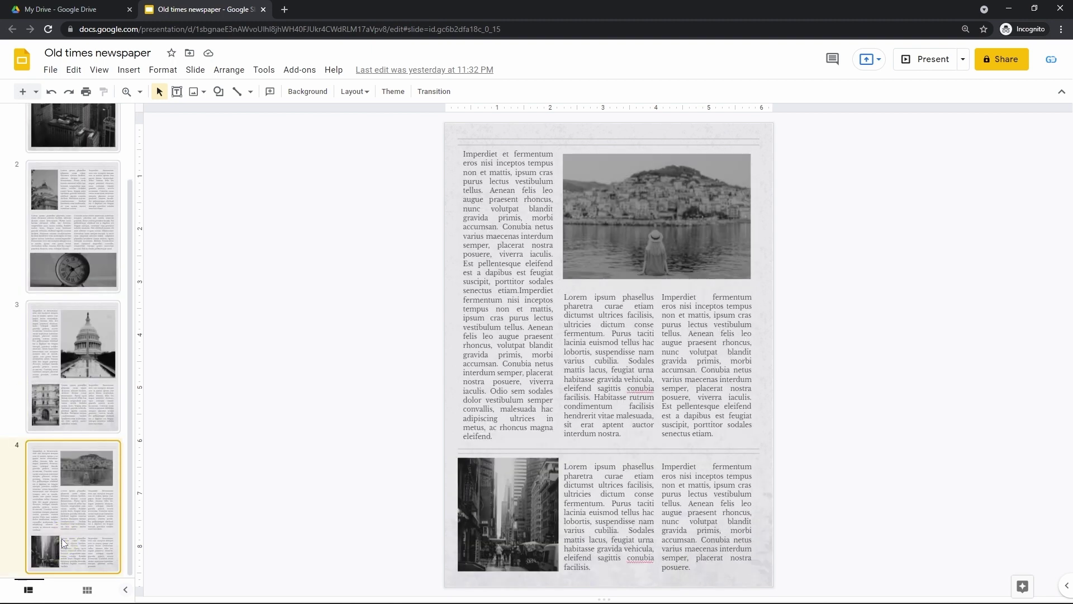
{"action": "left_click", "coordinate": [74, 407]}
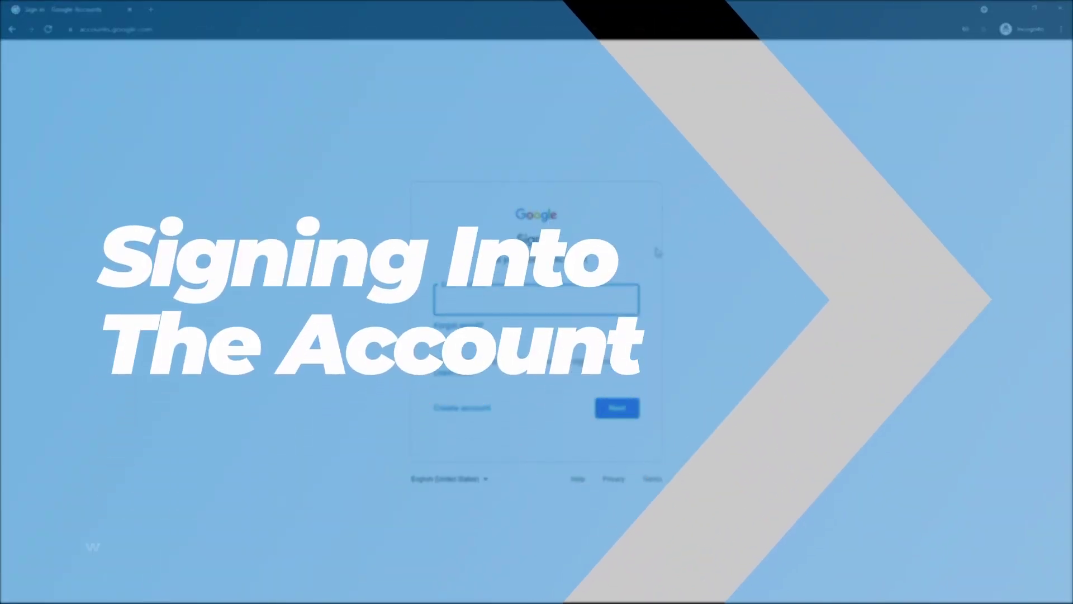
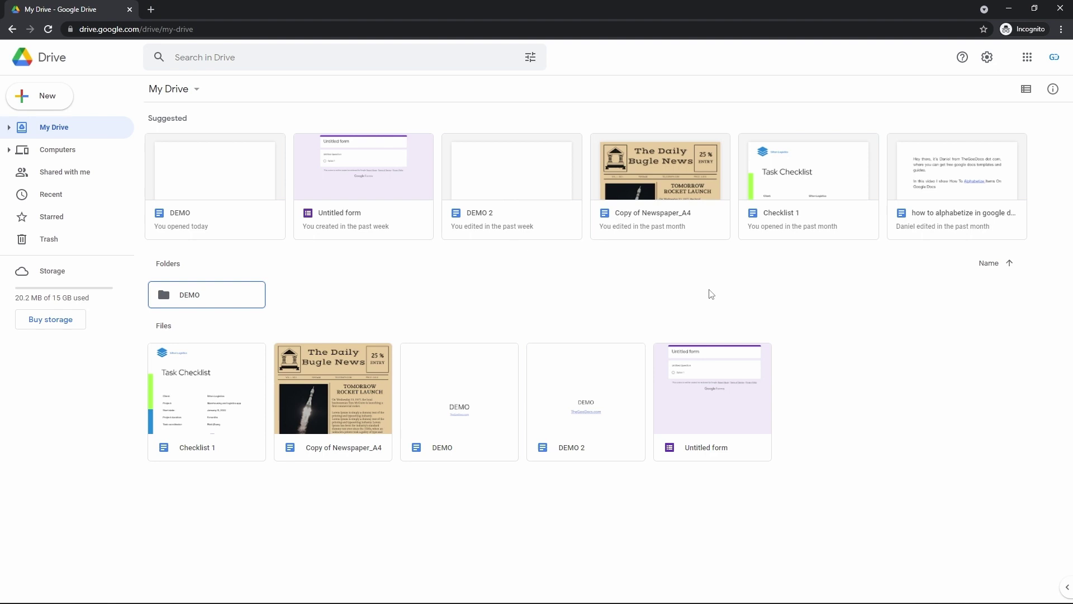
Enter the account e-mail address, then focus the browser address bar for a new web address.
{"action": "key", "text": "ctrl+l"}
Go to google.com by accepting the address-bar suggestion for 'g'.
{"action": "type", "text": "g"}
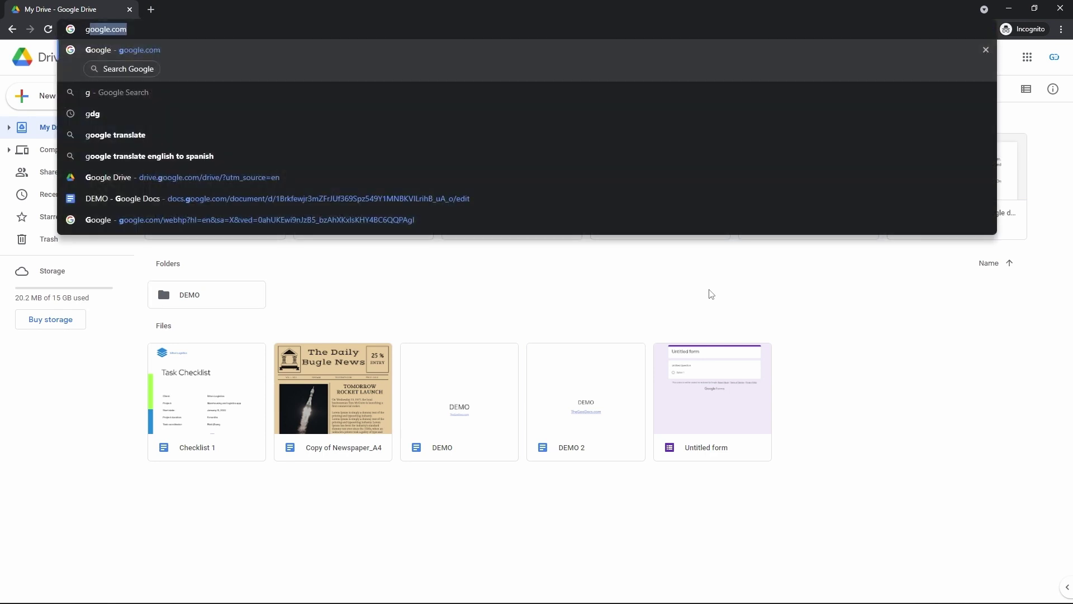
{"action": "key", "text": "Return"}
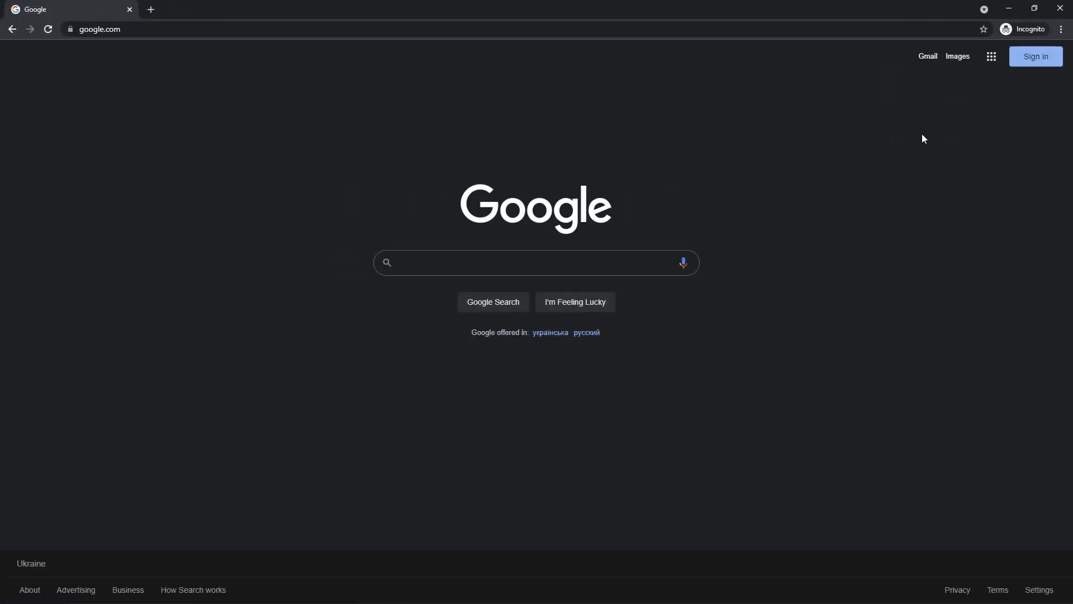
Sign in from the Google homepage, pasting the account e-mail and entering the password.
{"action": "left_click", "coordinate": [1024, 65]}
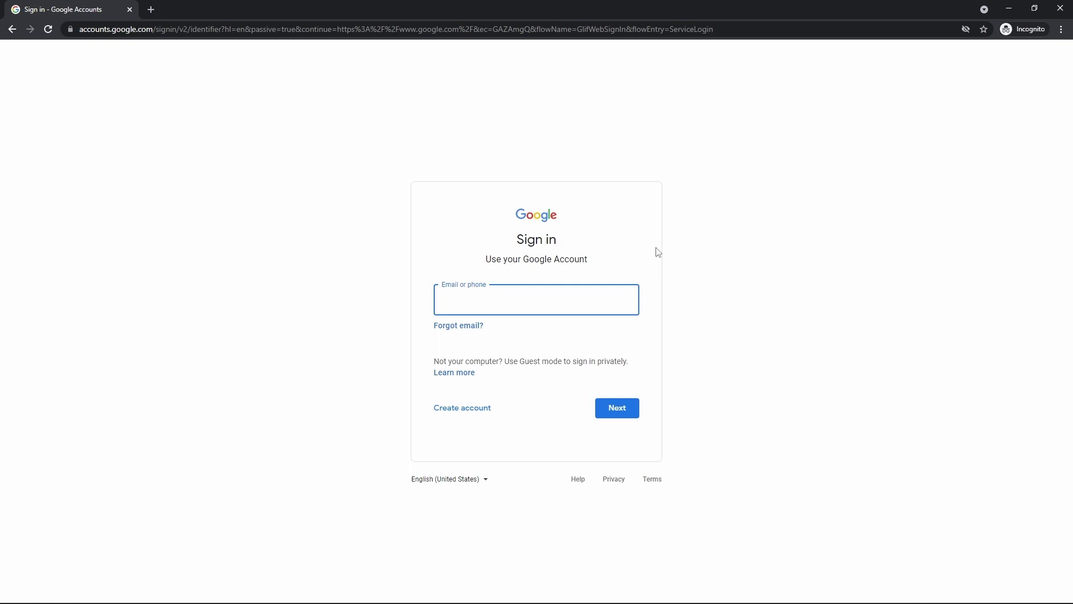
{"action": "key", "text": "ctrl+v"}
{"action": "left_click", "coordinate": [619, 408]}
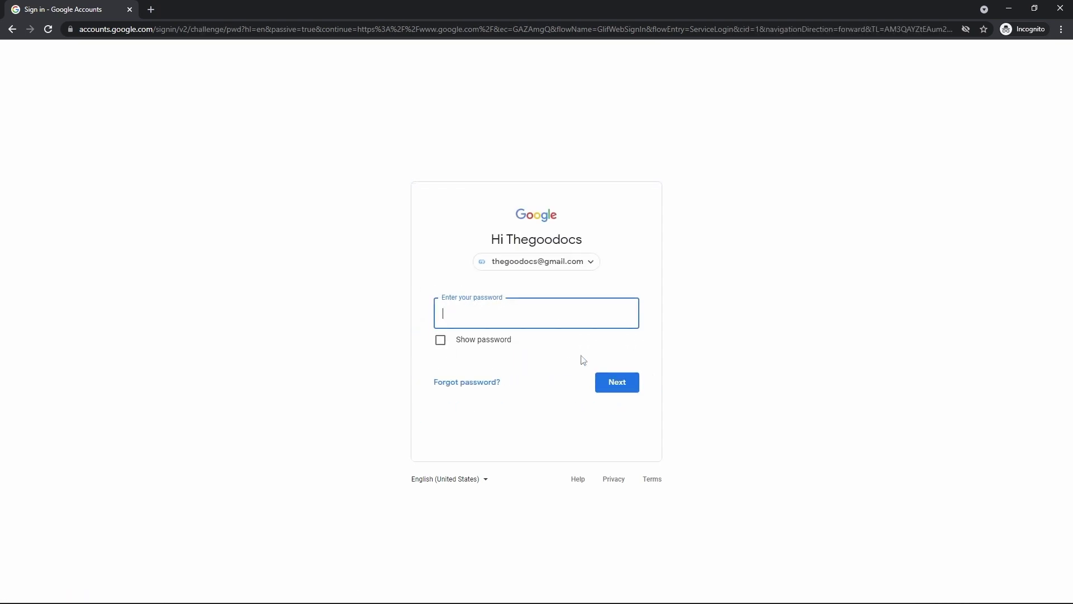
{"action": "type", "text": "•••••••••••"}
{"action": "left_click", "coordinate": [617, 383]}
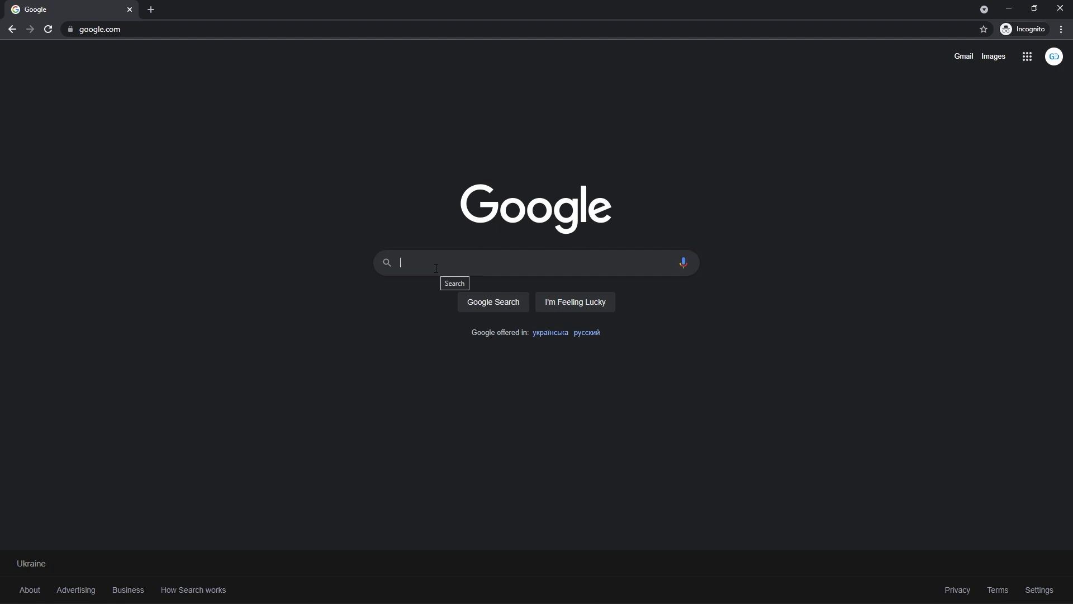
Search Google for 'the goo docs free templates' and scroll down to the thegoodocs.com result.
{"action": "type", "text": "the go"}
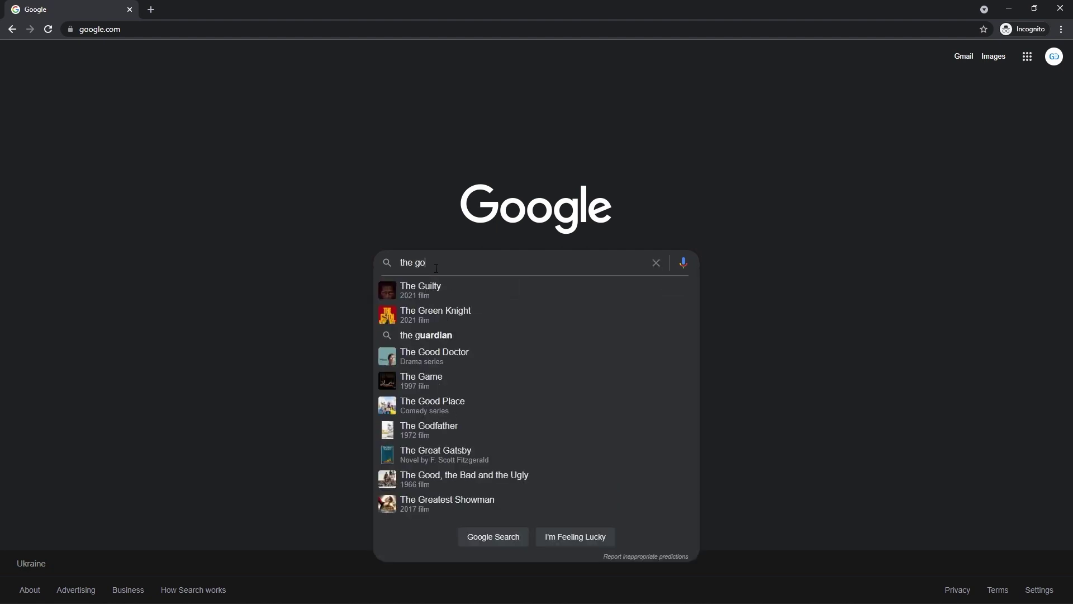
{"action": "type", "text": "o docs fre"}
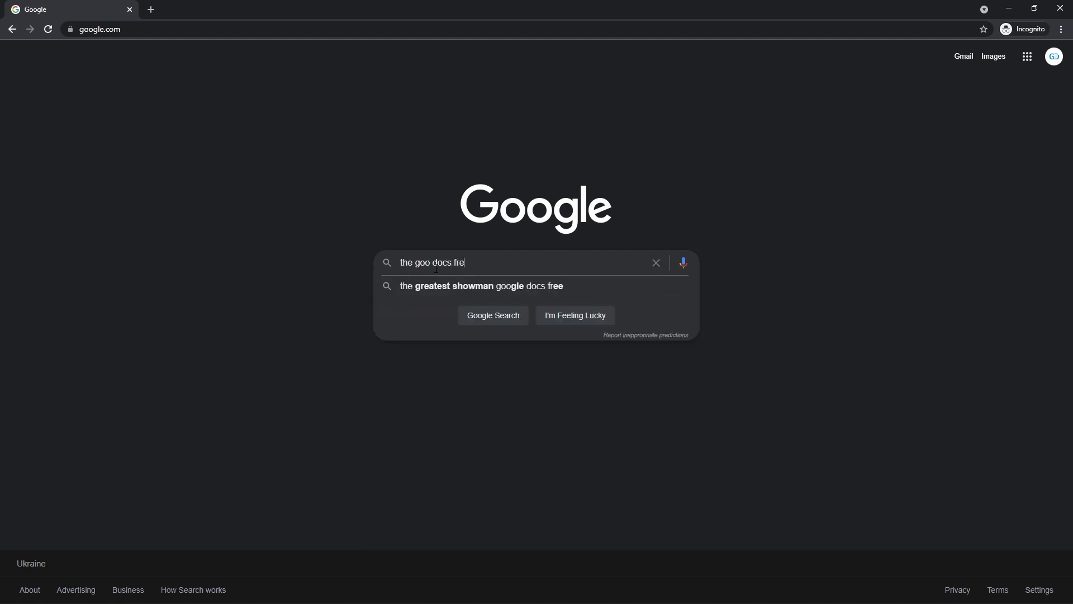
{"action": "type", "text": "e templates"}
{"action": "key", "text": "Return"}
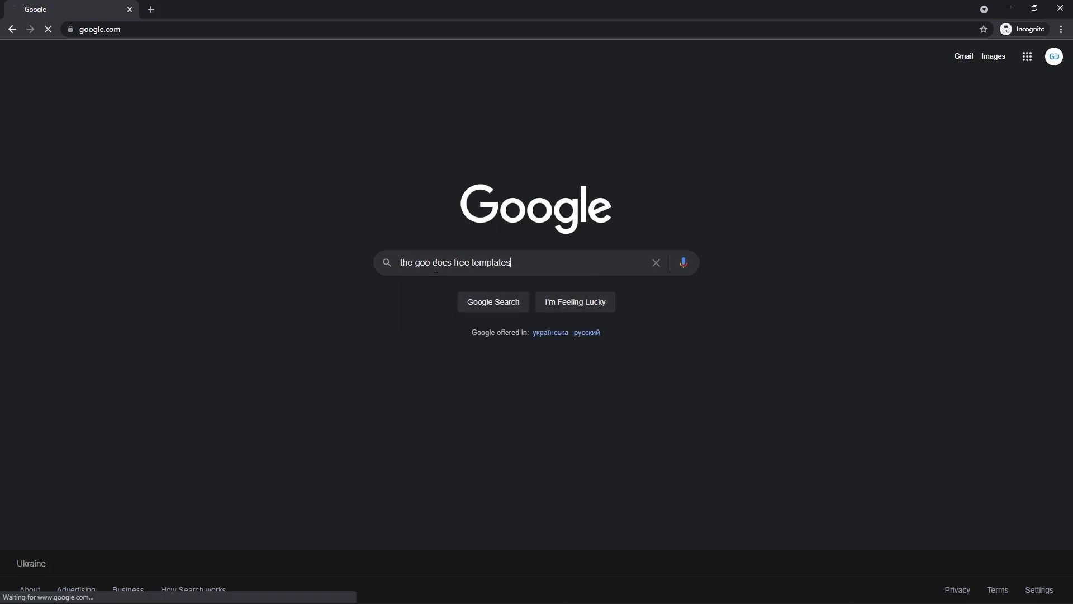
{"action": "scroll", "coordinate": [436, 268], "scroll_direction": "down", "scroll_amount": 3}
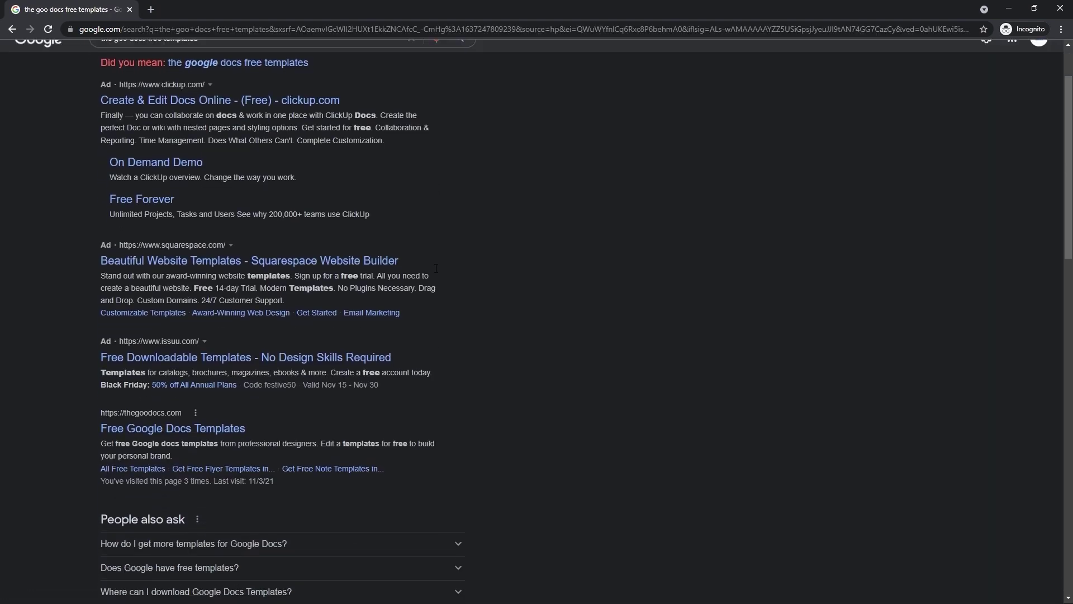
{"action": "scroll", "coordinate": [436, 269], "scroll_direction": "down", "scroll_amount": 1}
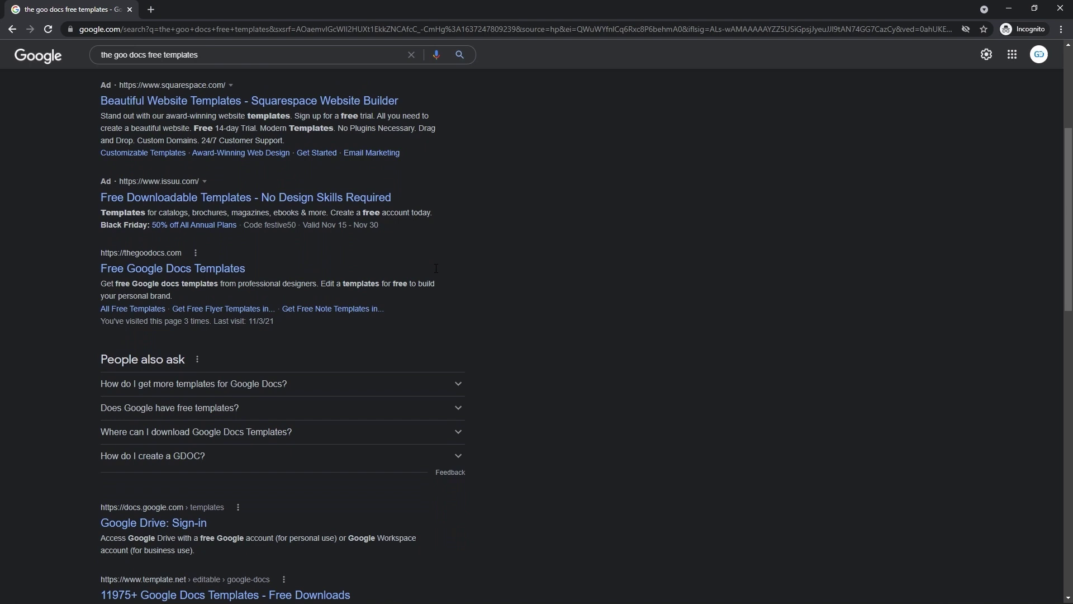
Open the thegoodocs.com Free Google Docs Templates site and search its templates for 'Newspaper'.
{"action": "left_click", "coordinate": [141, 270]}
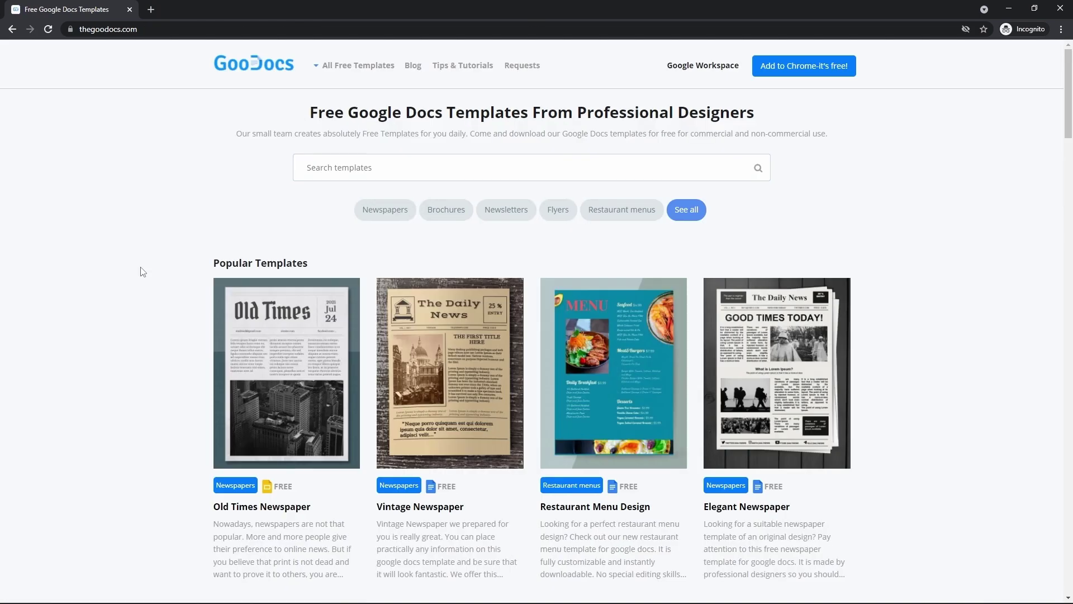
{"action": "scroll", "coordinate": [142, 273], "scroll_direction": "down", "scroll_amount": 1}
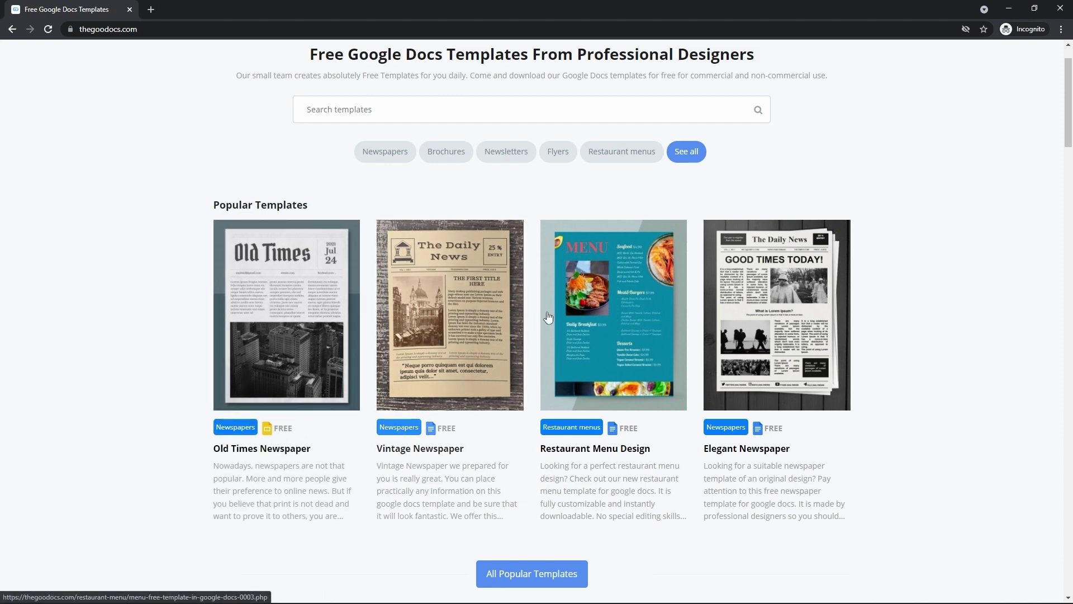
{"action": "left_click", "coordinate": [551, 121]}
{"action": "type", "text": "Newspaper"}
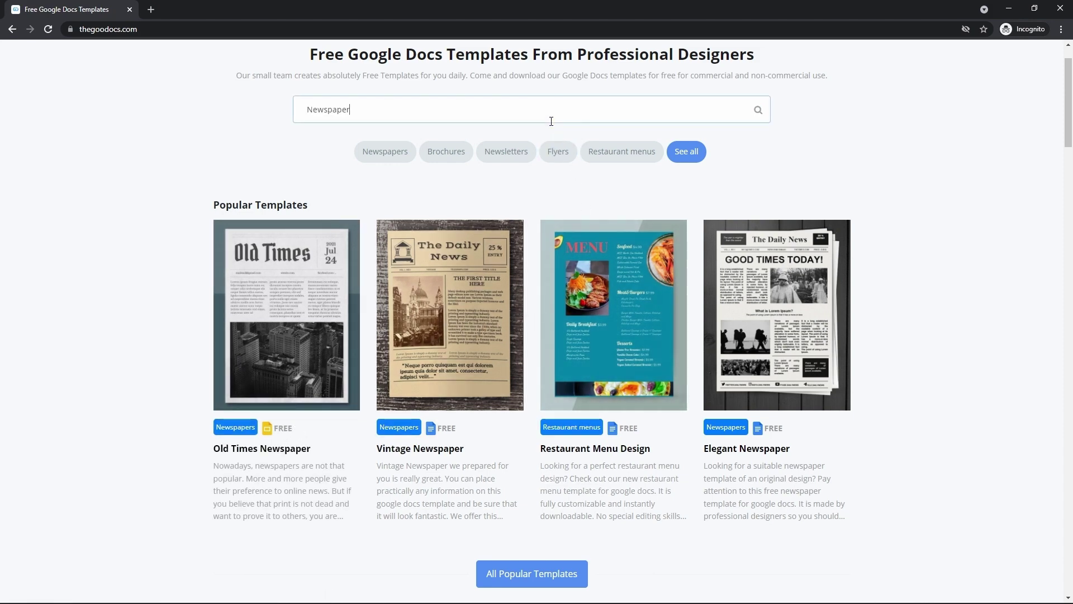
{"action": "scroll", "coordinate": [551, 121], "scroll_direction": "down", "scroll_amount": 3}
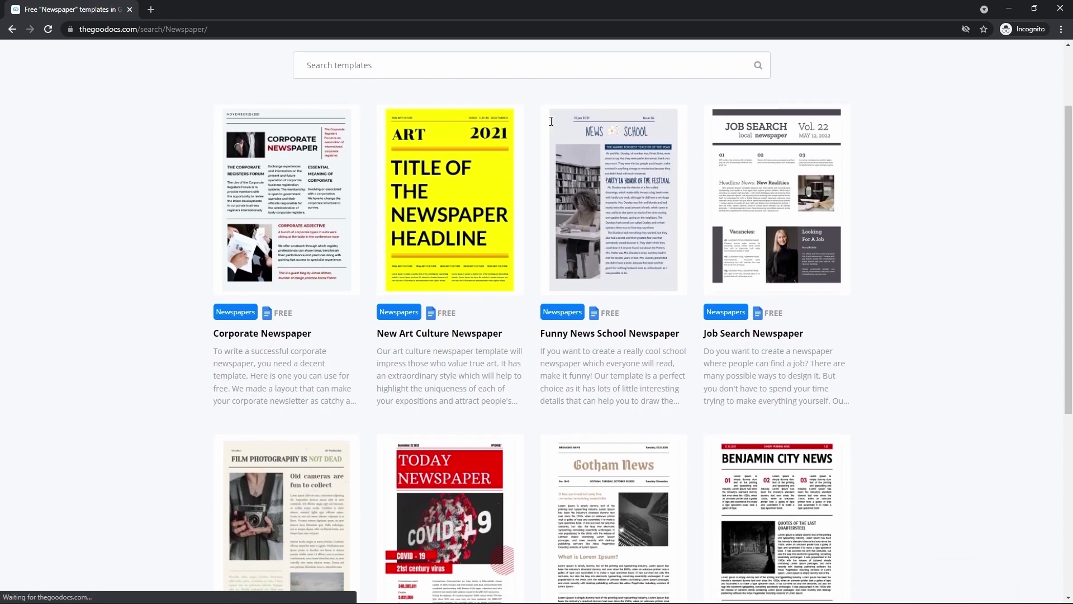
{"action": "scroll", "coordinate": [551, 121], "scroll_direction": "down", "scroll_amount": 5}
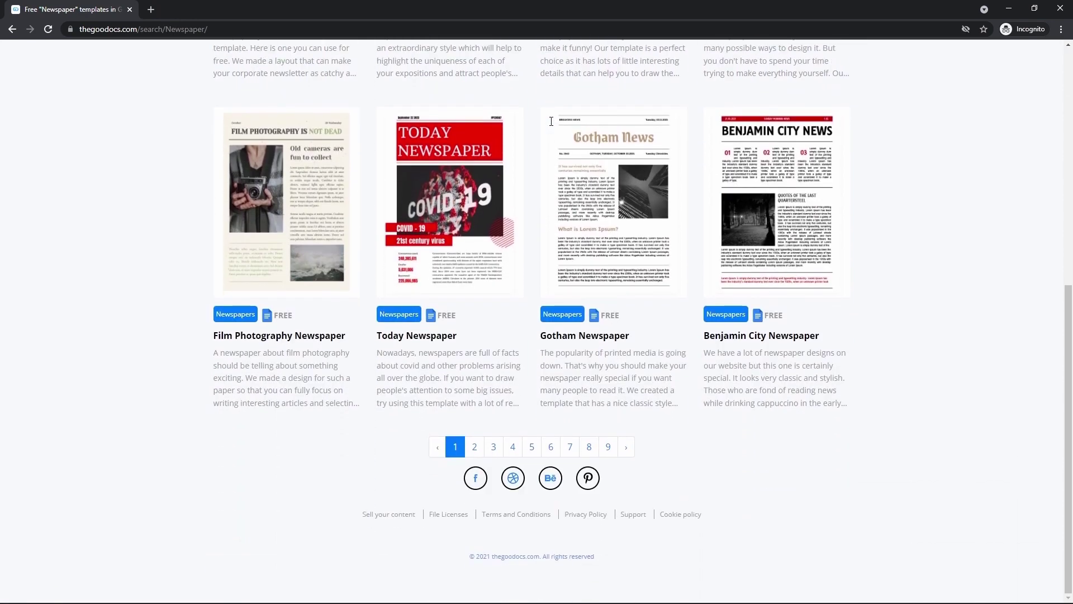
Browse page 4 of the newspaper template results.
{"action": "left_click", "coordinate": [514, 446]}
{"action": "scroll", "coordinate": [515, 446], "scroll_direction": "down", "scroll_amount": 4}
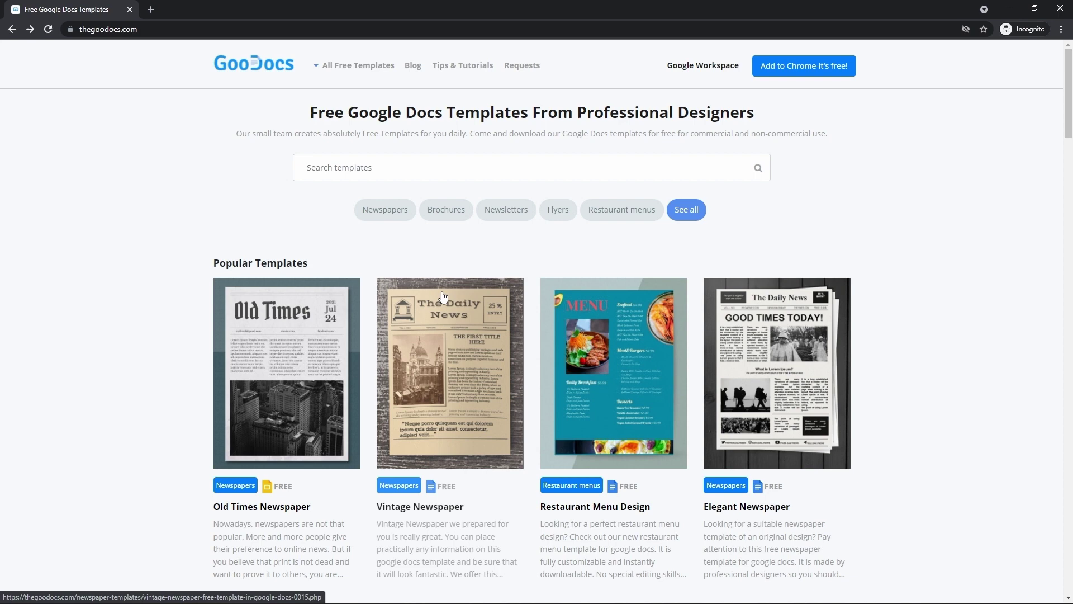
{"action": "scroll", "coordinate": [443, 296], "scroll_direction": "down", "scroll_amount": 1}
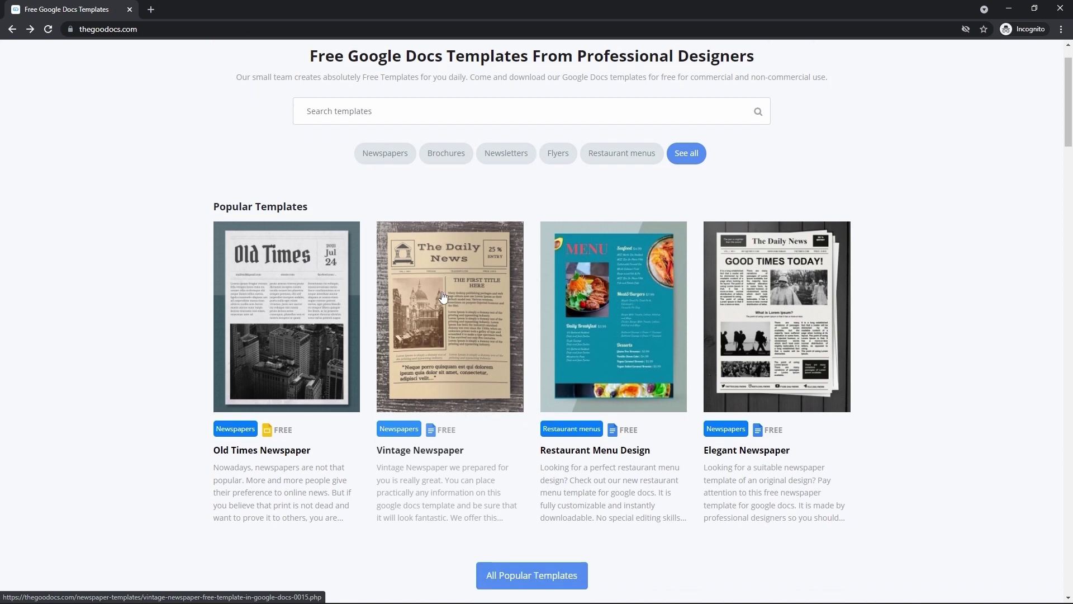
Open the Old Times Newspaper template page and choose its A4 version to edit.
{"action": "left_click", "coordinate": [252, 450]}
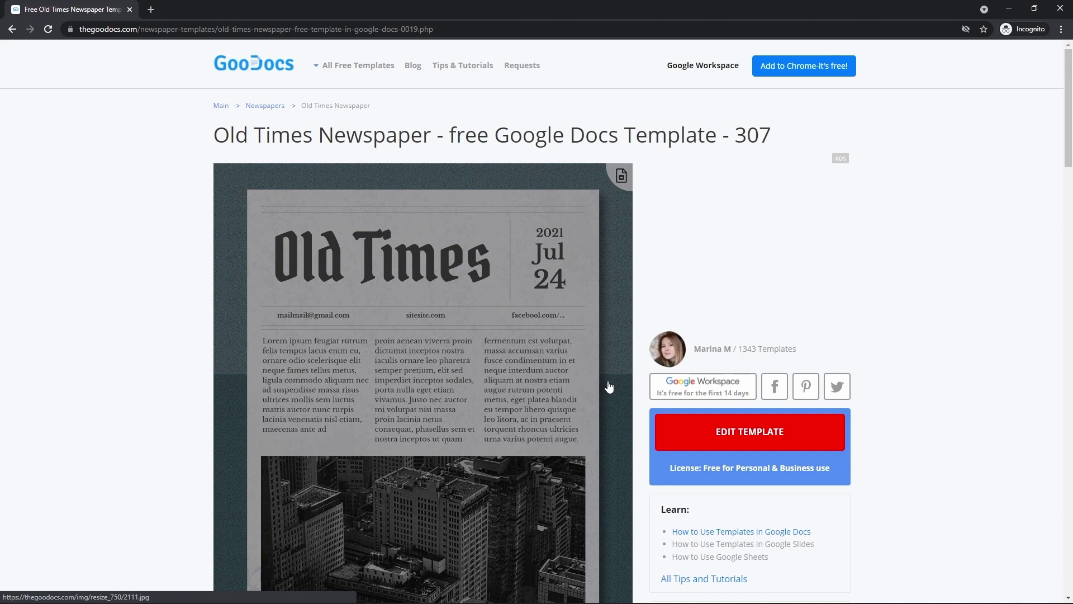
{"action": "scroll", "coordinate": [609, 387], "scroll_direction": "down", "scroll_amount": 6}
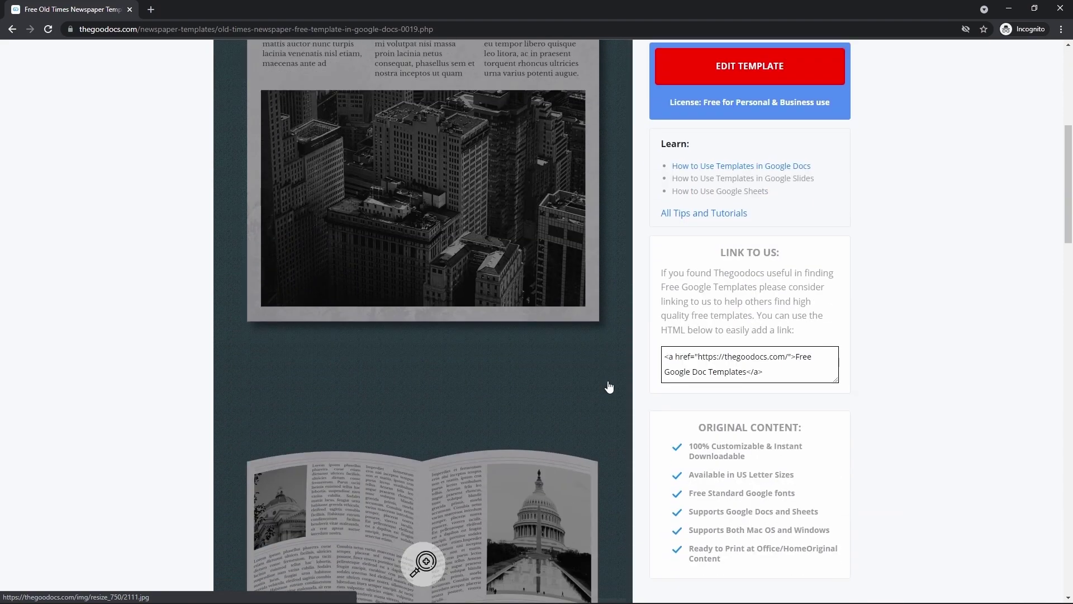
{"action": "scroll", "coordinate": [609, 387], "scroll_direction": "down", "scroll_amount": 1}
{"action": "scroll", "coordinate": [687, 363], "scroll_direction": "down", "scroll_amount": 4}
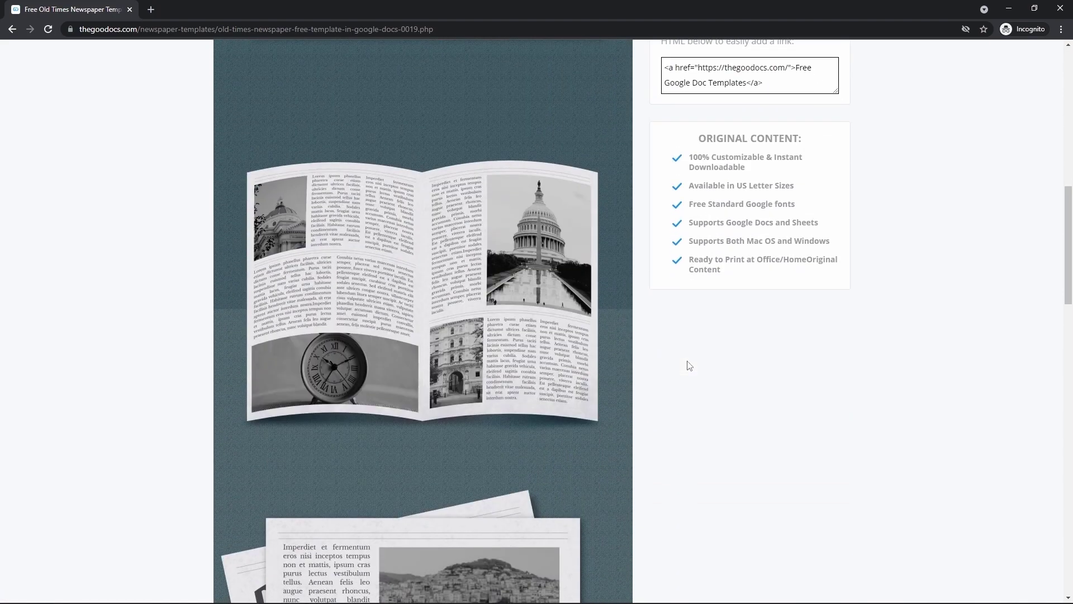
{"action": "scroll", "coordinate": [690, 365], "scroll_direction": "up", "scroll_amount": 5}
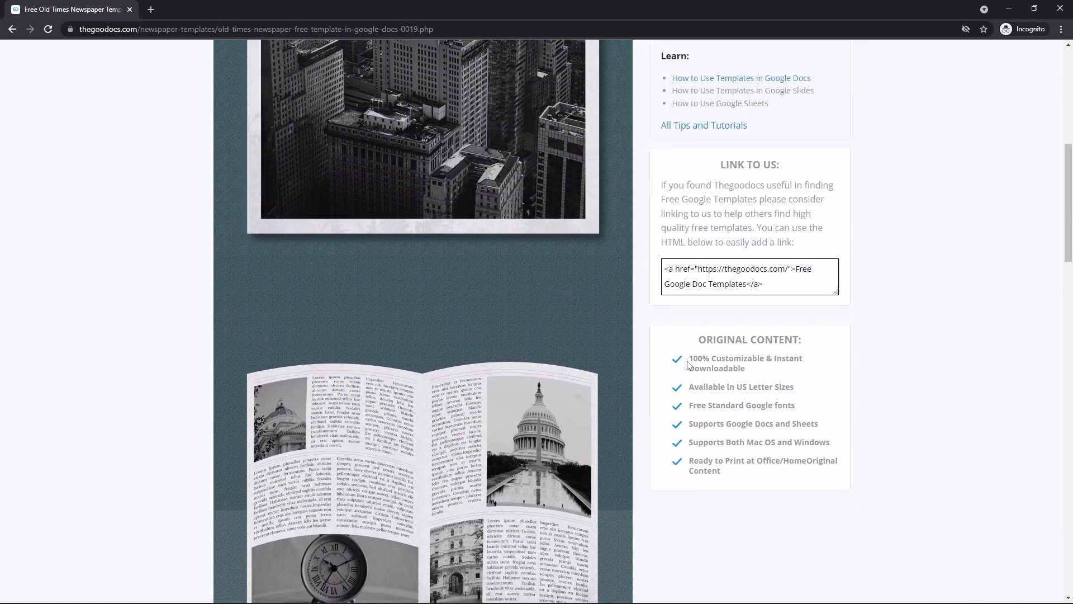
{"action": "scroll", "coordinate": [689, 365], "scroll_direction": "up", "scroll_amount": 4}
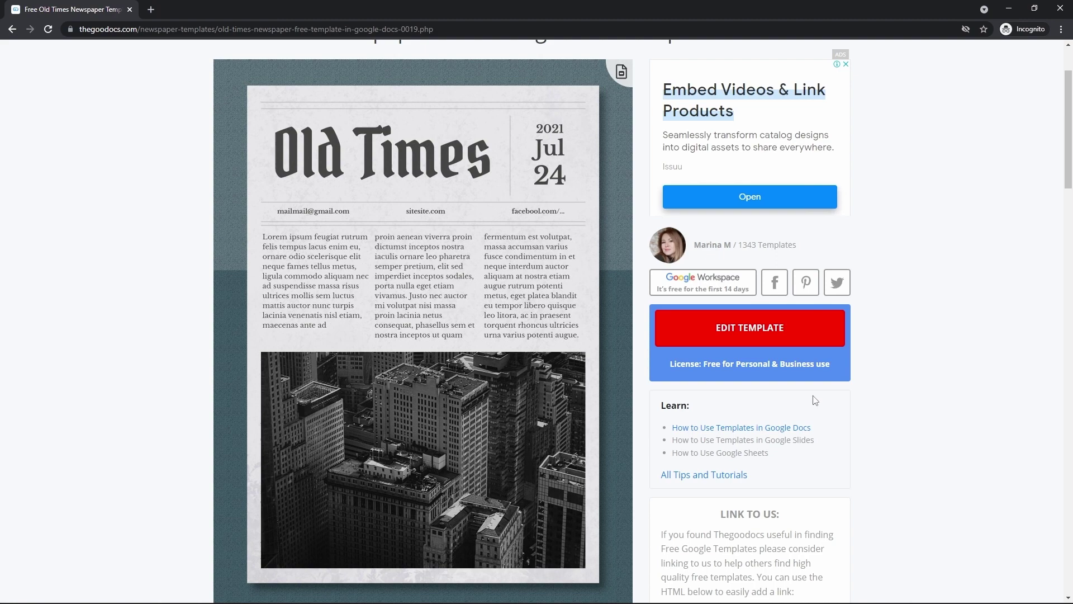
{"action": "left_click", "coordinate": [754, 337]}
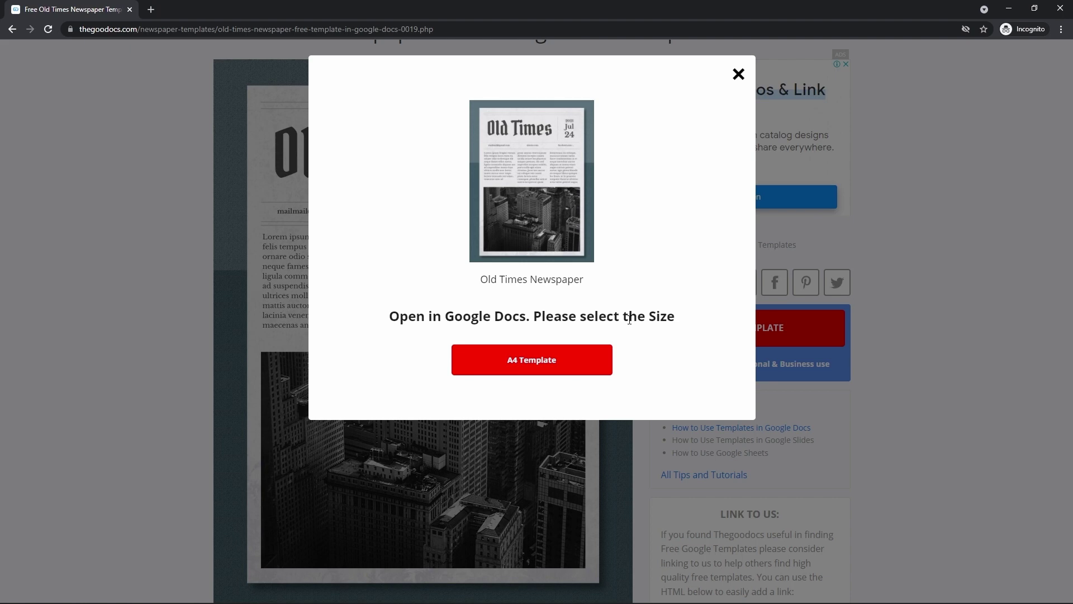
{"action": "left_click", "coordinate": [542, 368]}
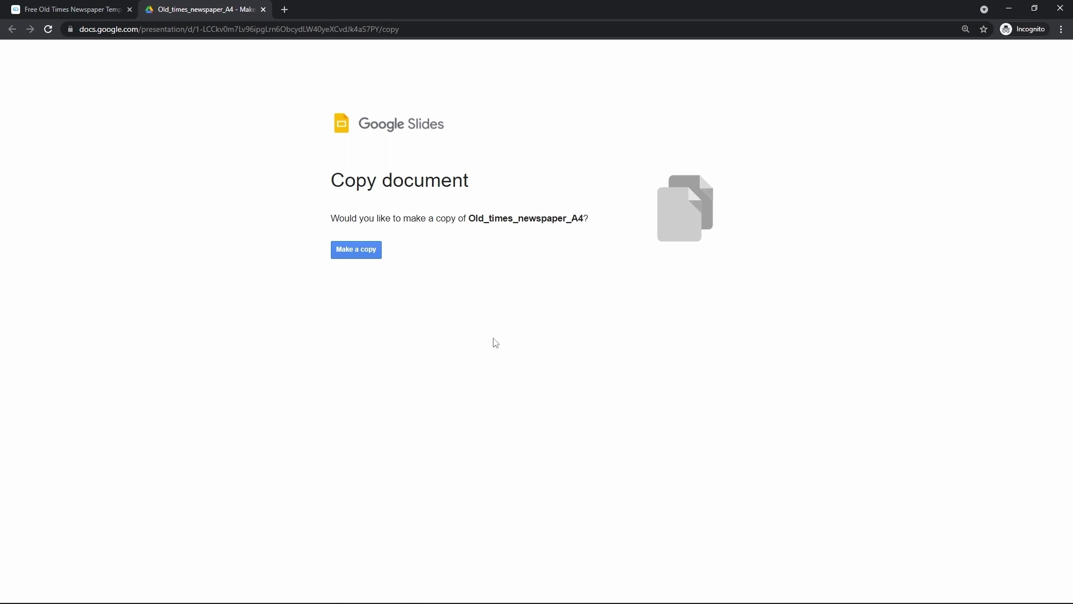
Make a personal copy of the Old_times_newspaper_A4 presentation.
{"action": "left_click", "coordinate": [375, 252]}
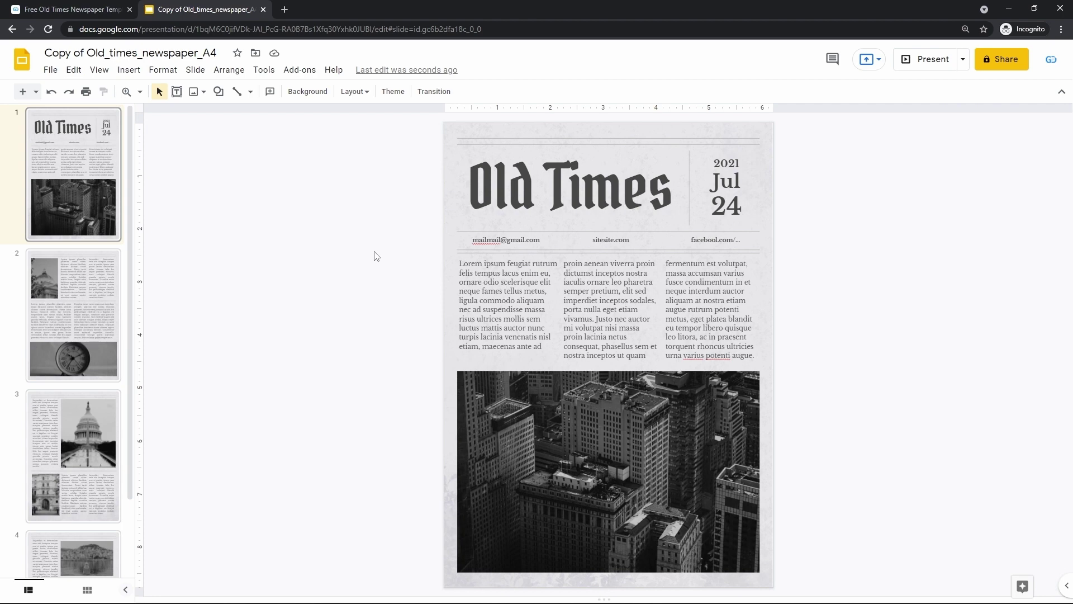
{"action": "left_click", "coordinate": [85, 343]}
{"action": "left_click", "coordinate": [86, 435]}
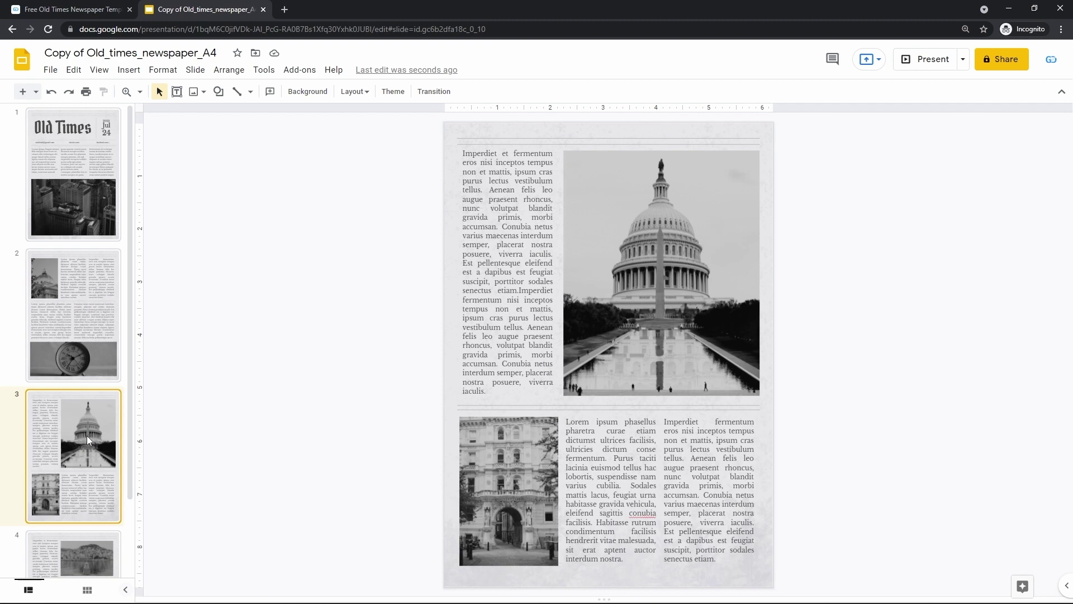
{"action": "left_click", "coordinate": [81, 326]}
{"action": "left_click", "coordinate": [75, 216]}
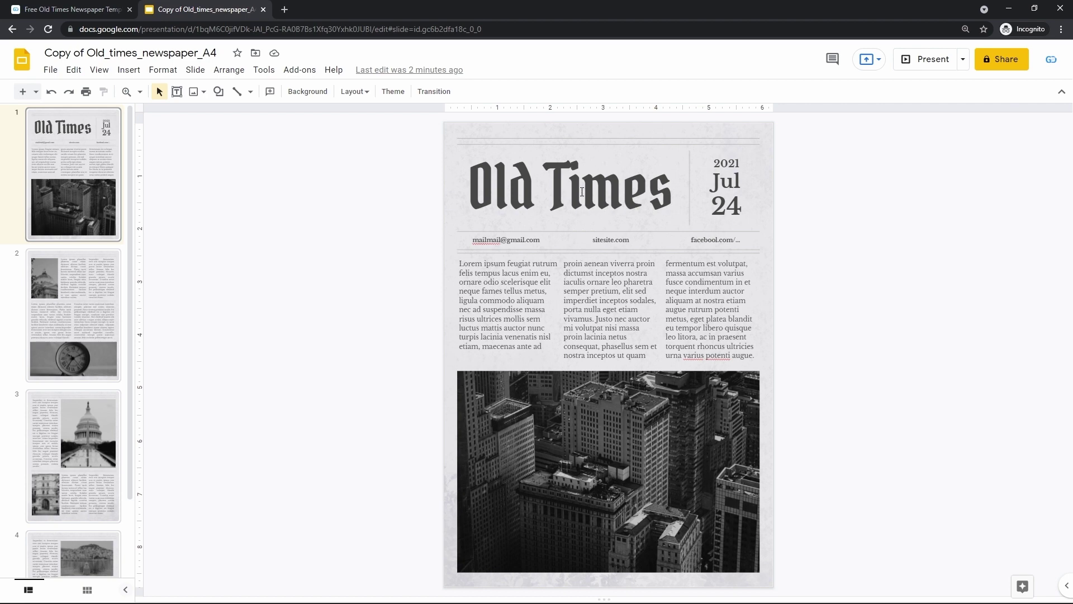
Insert 'Good' before 'Old' so the masthead reads 'Good Old Times'.
{"action": "left_click", "coordinate": [476, 187]}
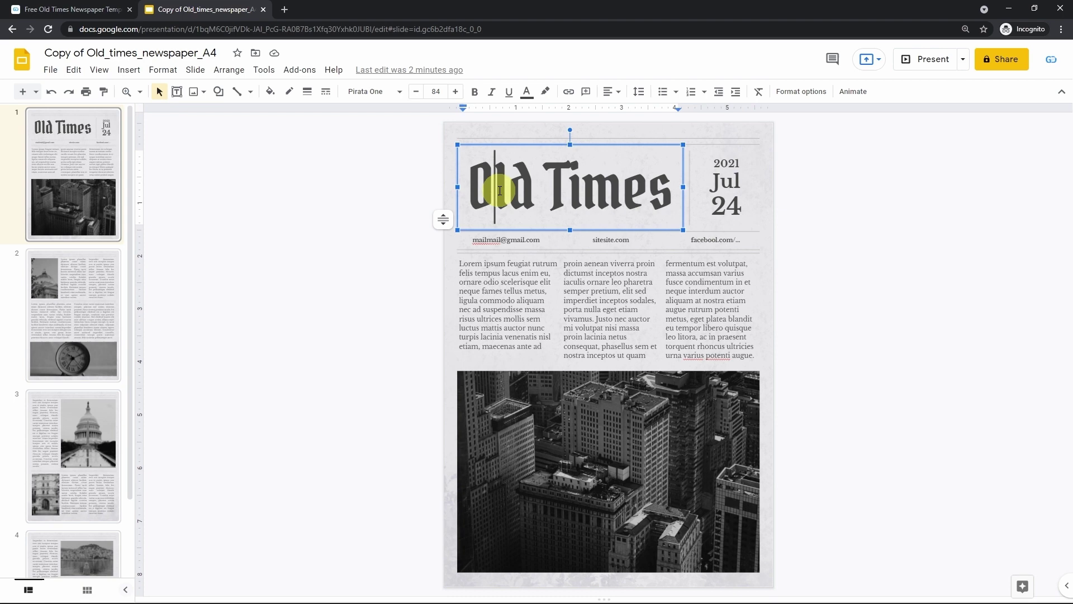
{"action": "type", "text": "Good"}
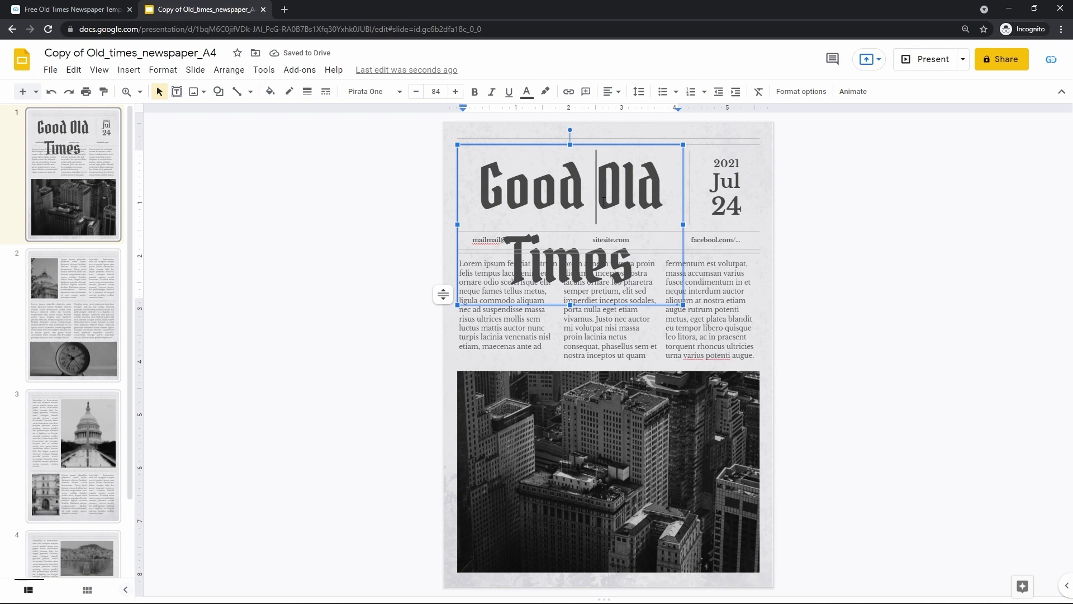
{"action": "left_click", "coordinate": [764, 216]}
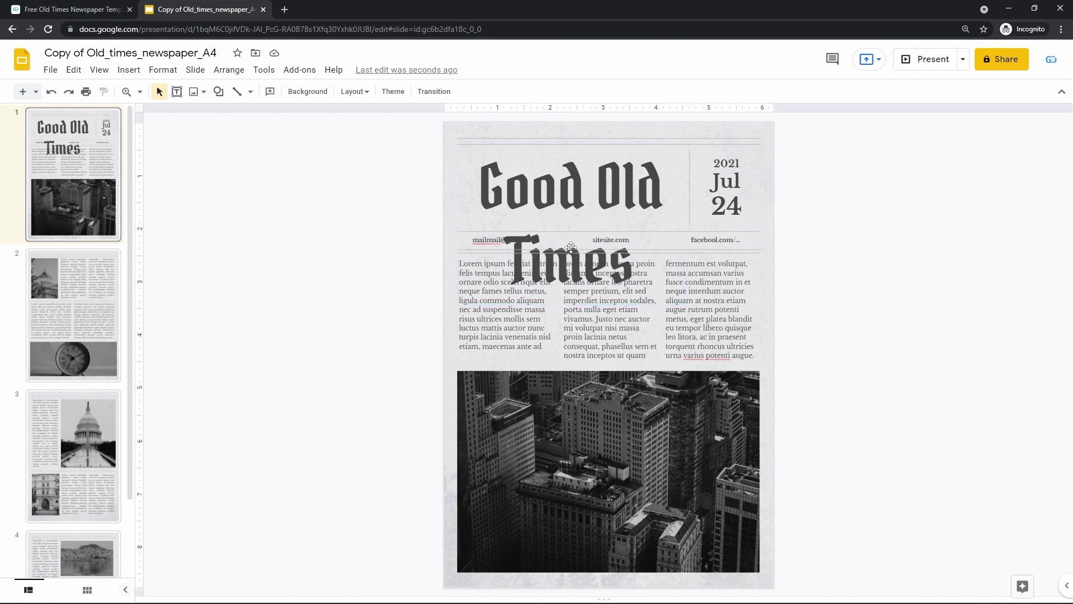
Select the whole 'Good Old Times' title and step its font size down to 55.
{"action": "left_click", "coordinate": [564, 195]}
{"action": "triple_click", "coordinate": [564, 195]}
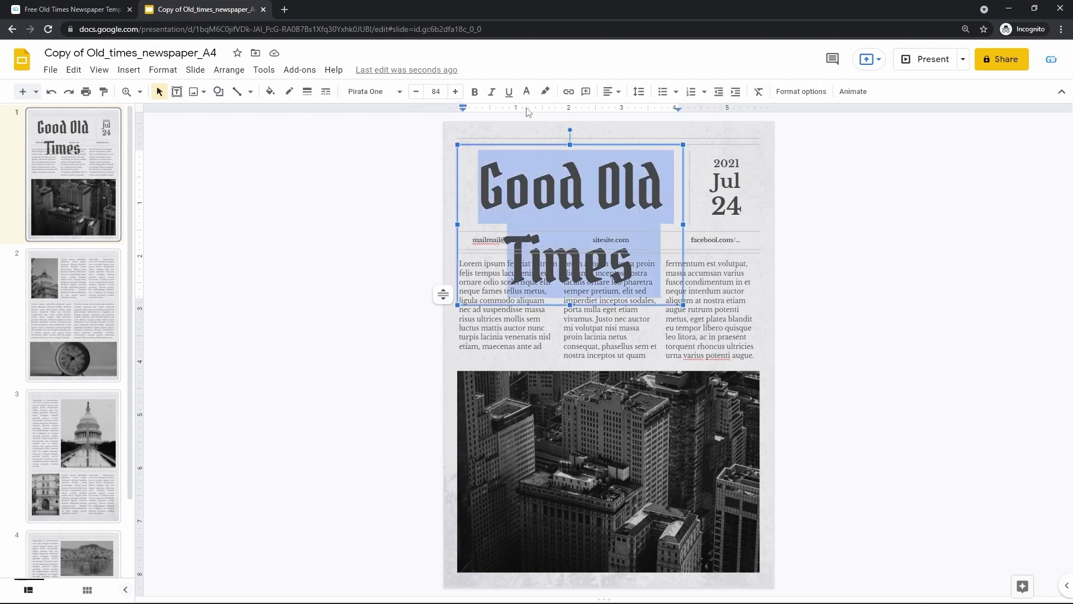
{"action": "left_click", "coordinate": [417, 92]}
{"action": "left_click", "coordinate": [417, 93]}
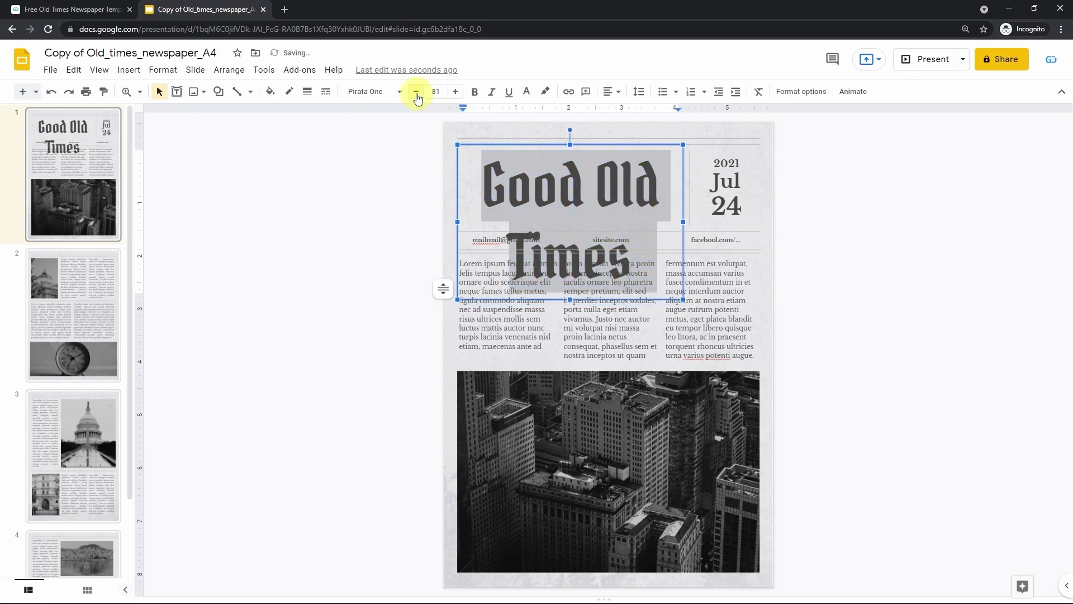
{"action": "left_click", "coordinate": [416, 93]}
{"action": "left_click", "coordinate": [416, 93]}
{"action": "left_click", "coordinate": [416, 92]}
{"action": "left_click", "coordinate": [417, 93]}
{"action": "left_click", "coordinate": [416, 92]}
{"action": "left_click", "coordinate": [416, 93]}
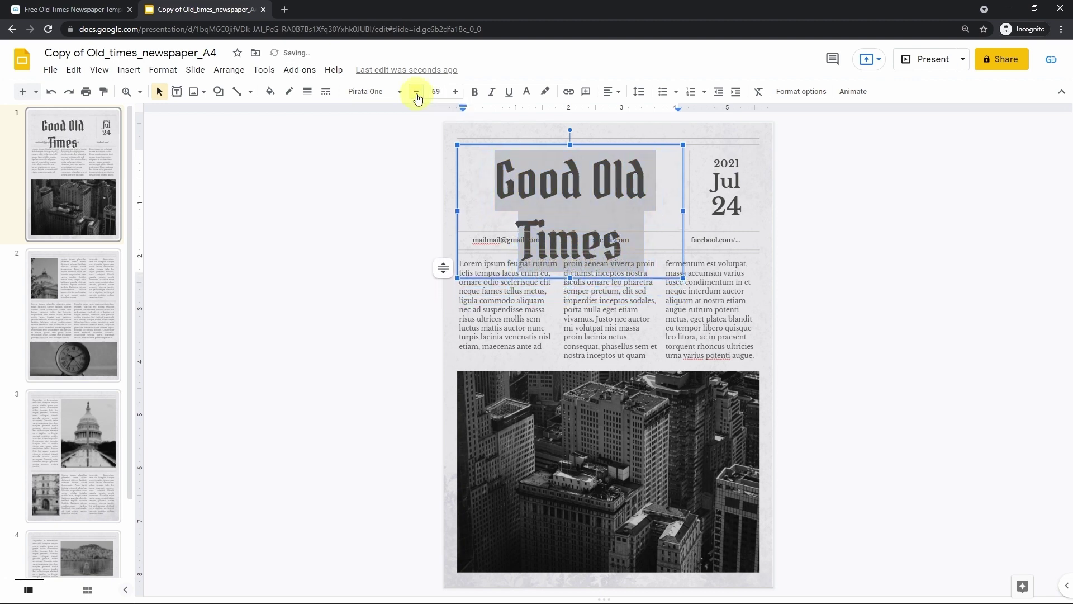
{"action": "left_click", "coordinate": [417, 93]}
{"action": "left_click", "coordinate": [416, 93]}
{"action": "left_click", "coordinate": [417, 93]}
{"action": "left_click", "coordinate": [417, 93]}
{"action": "left_click", "coordinate": [416, 93]}
{"action": "left_click", "coordinate": [417, 93]}
{"action": "left_click", "coordinate": [417, 93]}
{"action": "left_click", "coordinate": [416, 93]}
{"action": "left_click", "coordinate": [416, 93]}
{"action": "left_click", "coordinate": [417, 93]}
{"action": "left_click", "coordinate": [417, 93]}
{"action": "left_click", "coordinate": [417, 93]}
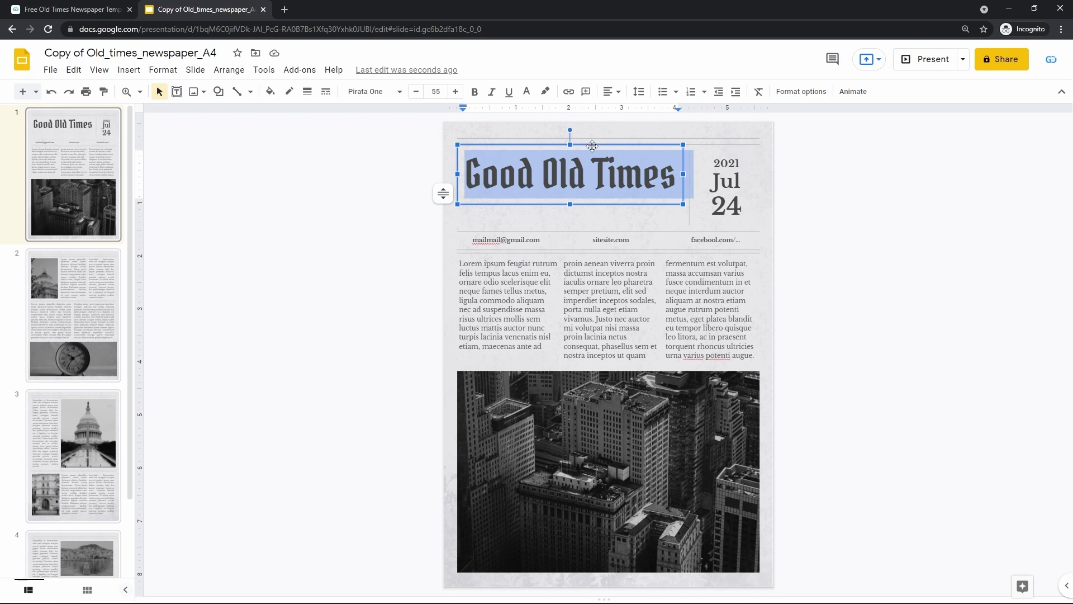
Nudge the 'Good Old Times' title down beside the date, then check the three text columns.
{"action": "left_click_drag", "start_coordinate": [592, 145], "coordinate": [592, 159]}
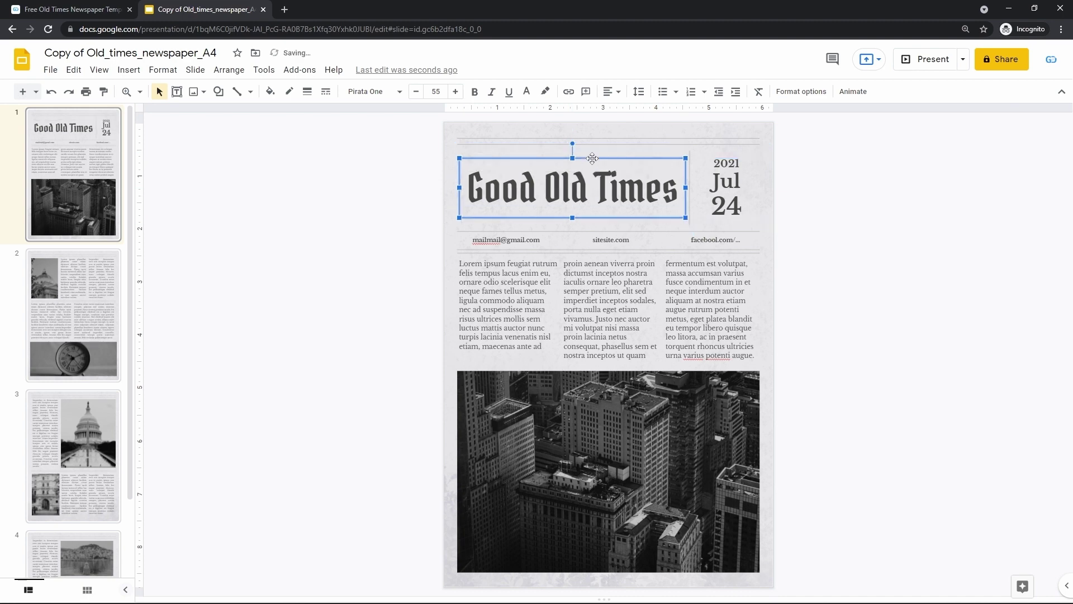
{"action": "left_click", "coordinate": [806, 175]}
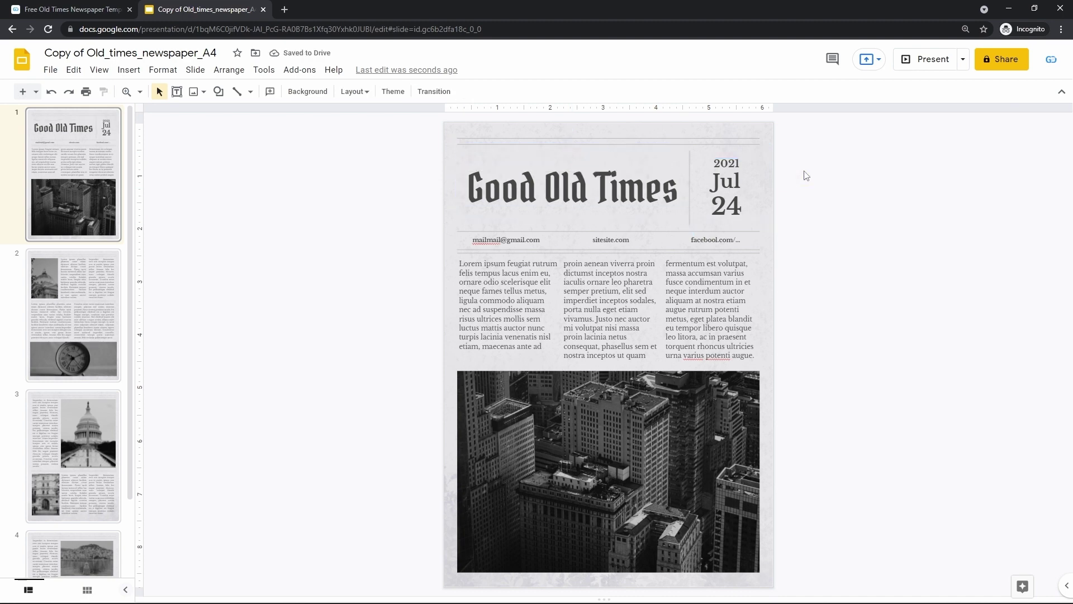
{"action": "left_click", "coordinate": [525, 313]}
{"action": "left_click", "coordinate": [577, 310]}
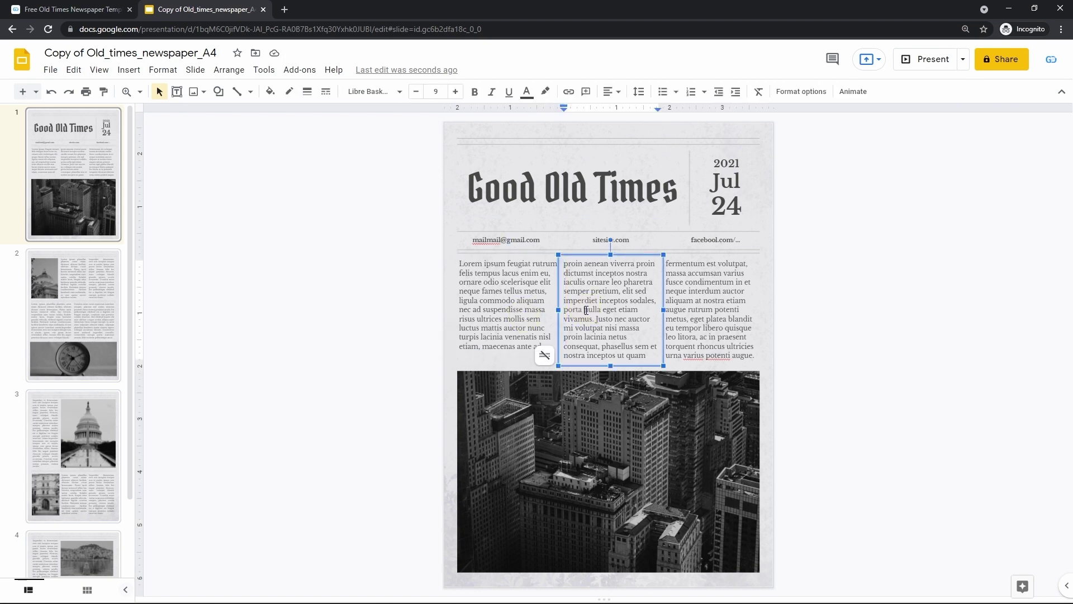
{"action": "left_click", "coordinate": [683, 303]}
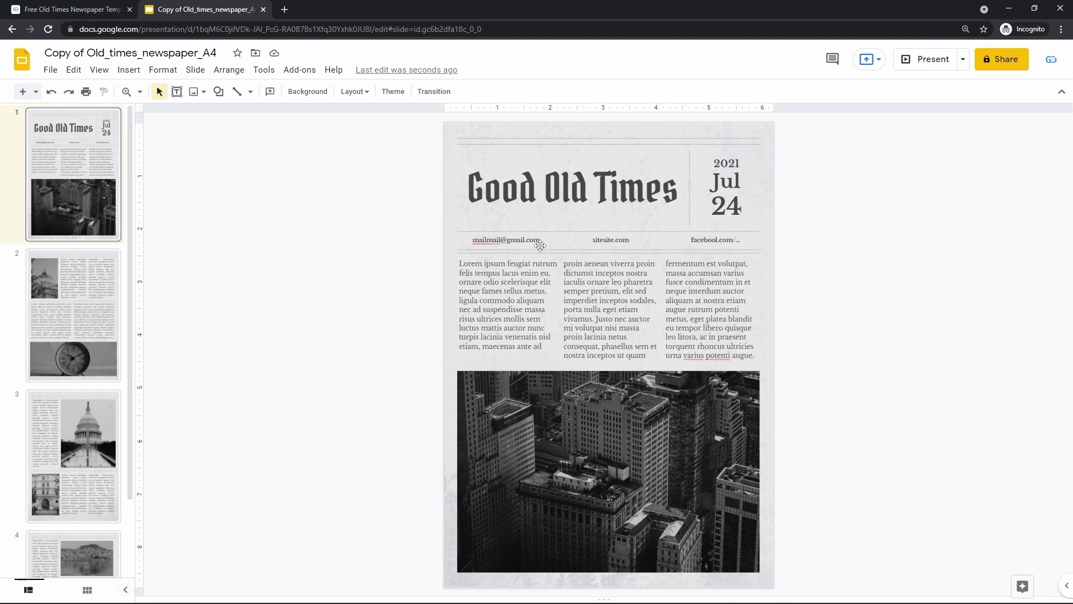
Add an entrance animation to the 'Good Old Times' title box via Insert > Animation.
{"action": "left_click", "coordinate": [568, 189]}
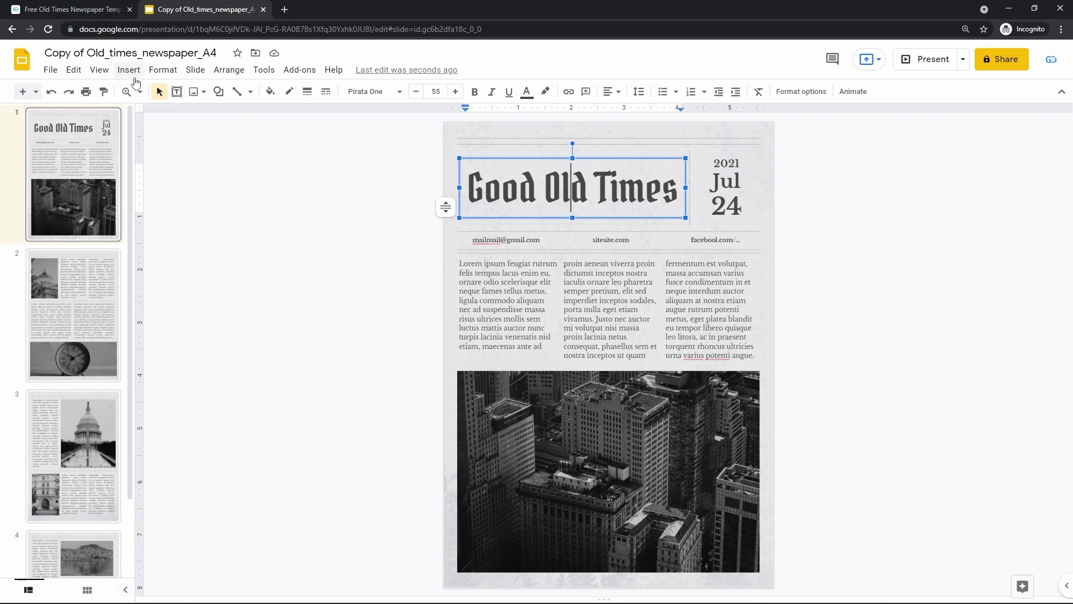
{"action": "left_click", "coordinate": [129, 70]}
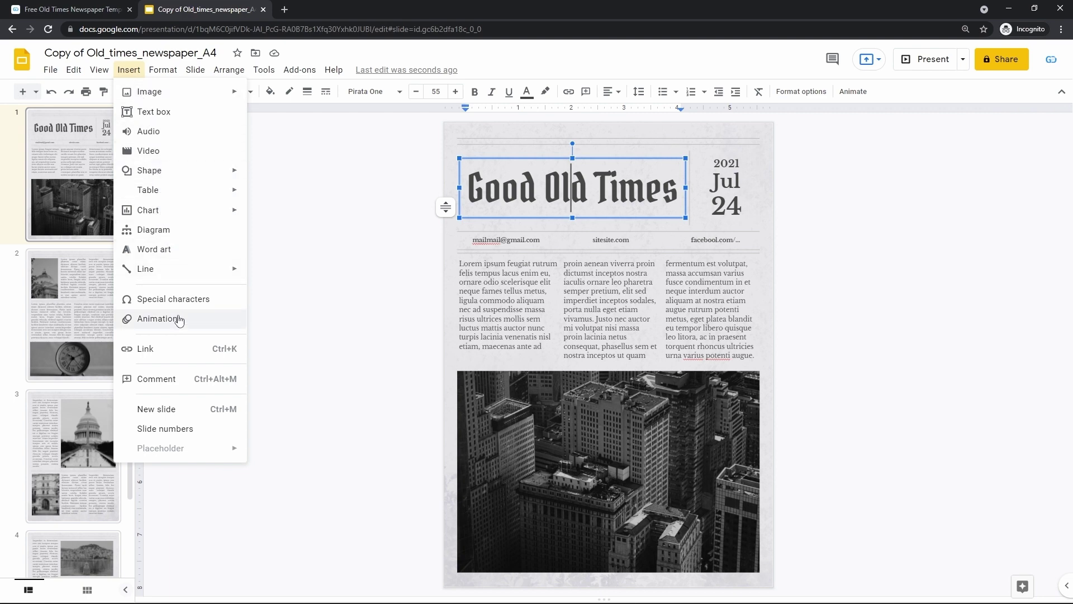
{"action": "left_click", "coordinate": [178, 319]}
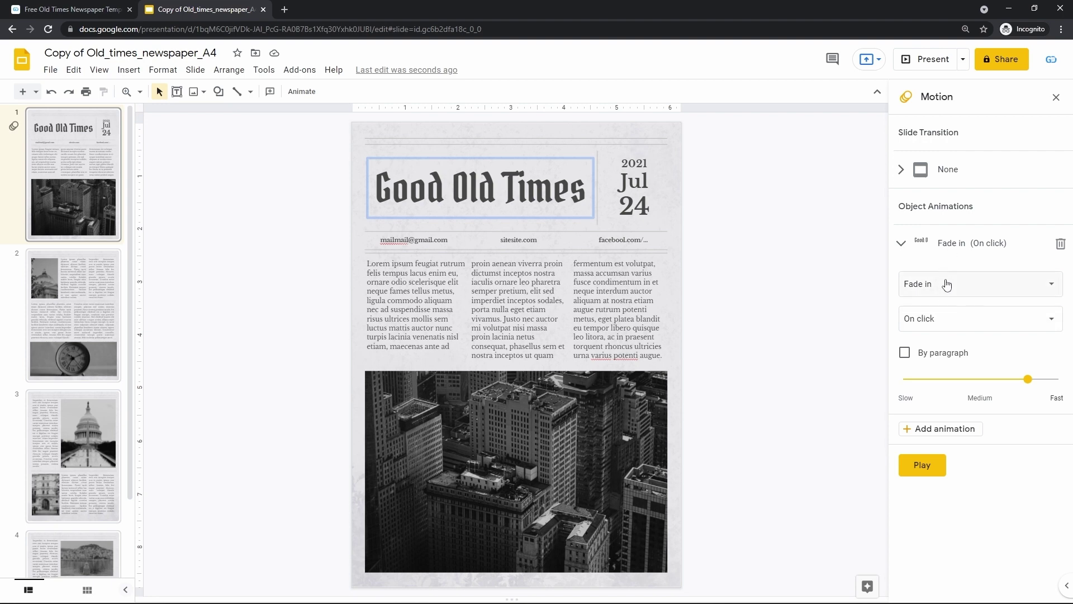
Change the title animation to Fly in from left, starting On click, and preview it.
{"action": "left_click", "coordinate": [940, 320]}
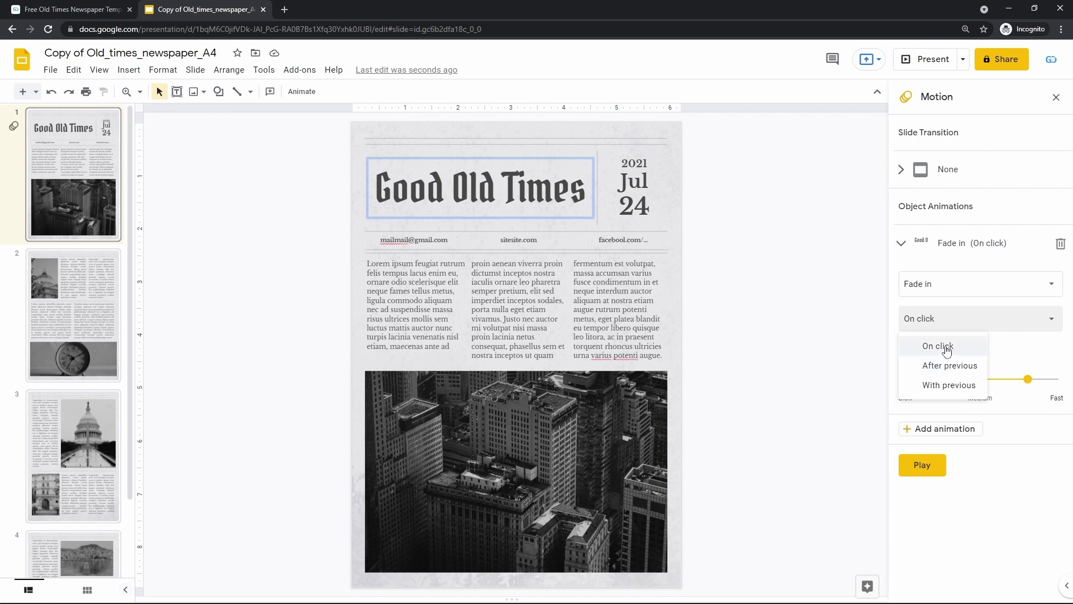
{"action": "left_click", "coordinate": [946, 347]}
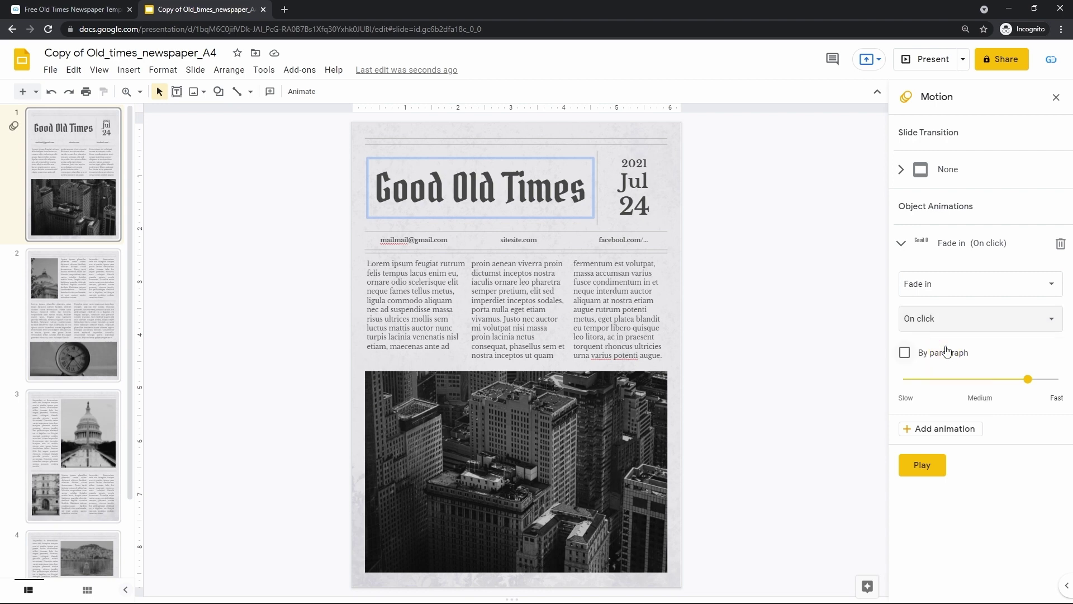
{"action": "left_click", "coordinate": [962, 290]}
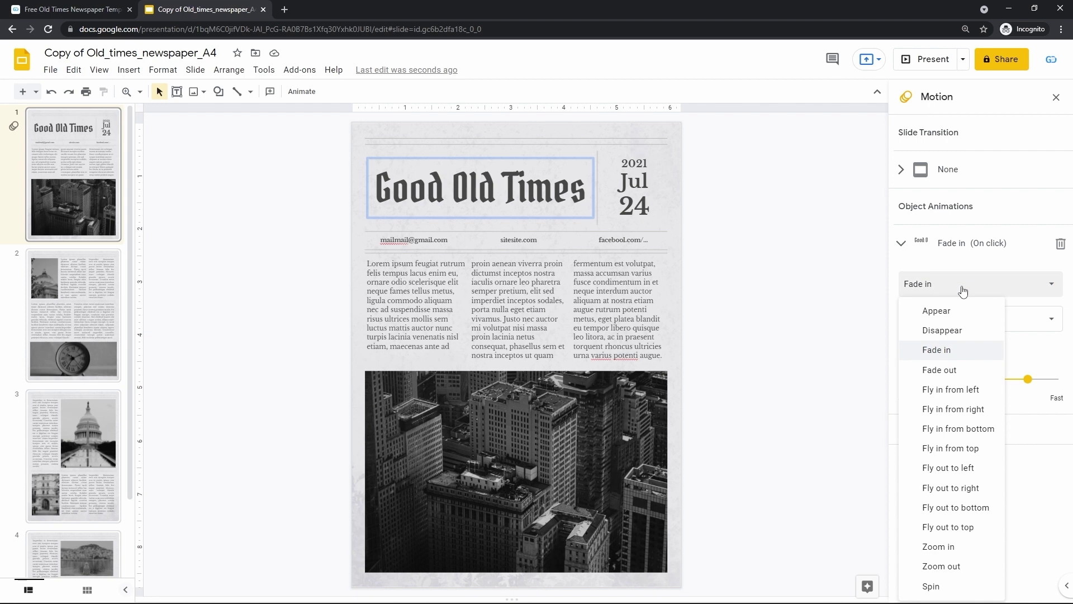
{"action": "left_click", "coordinate": [952, 390]}
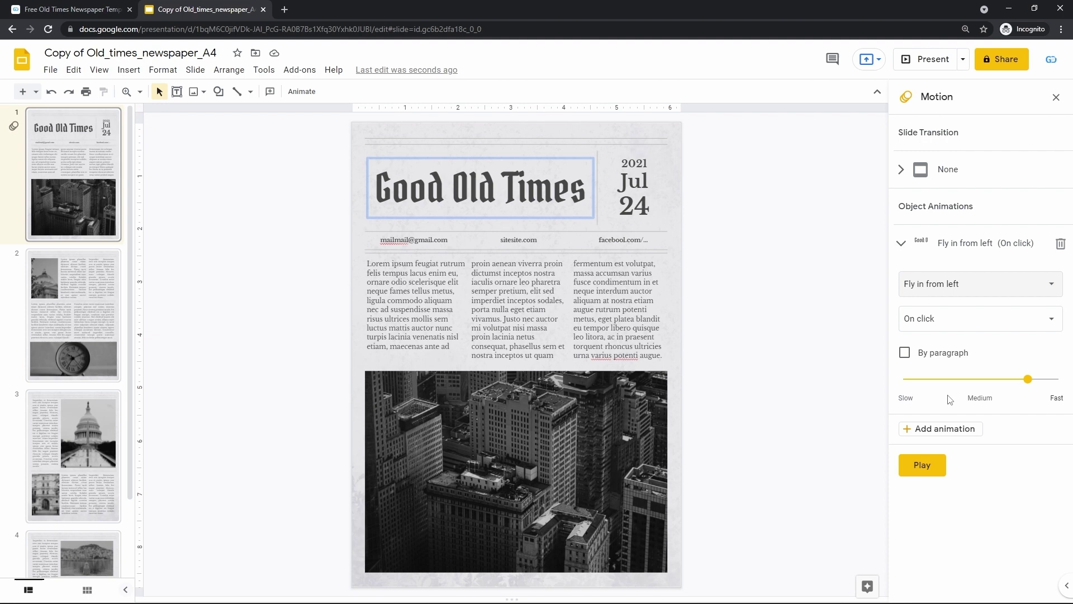
{"action": "left_click", "coordinate": [922, 466]}
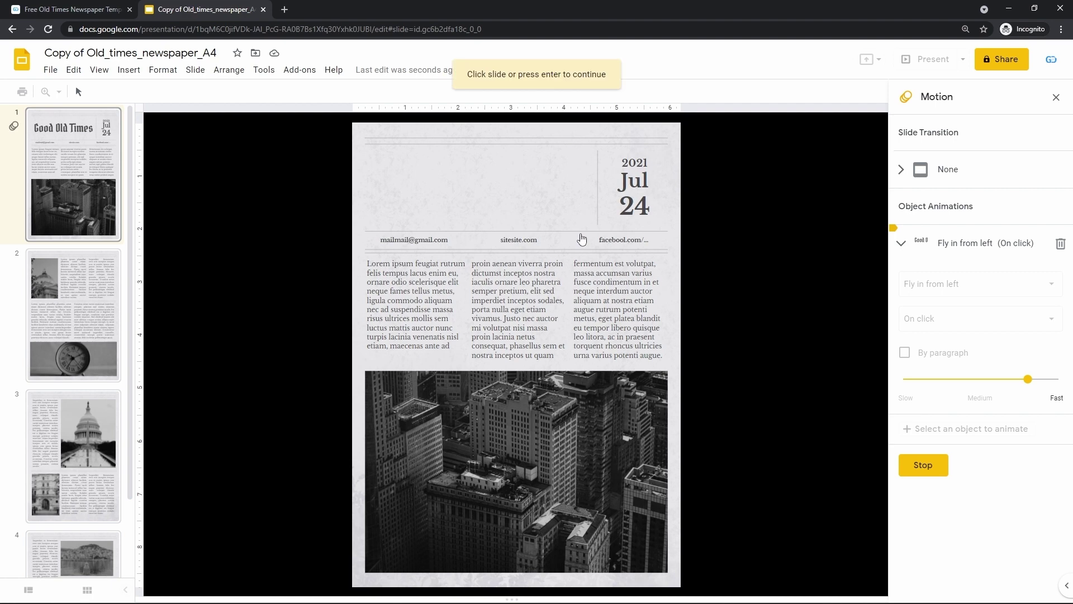
{"action": "left_click", "coordinate": [581, 239]}
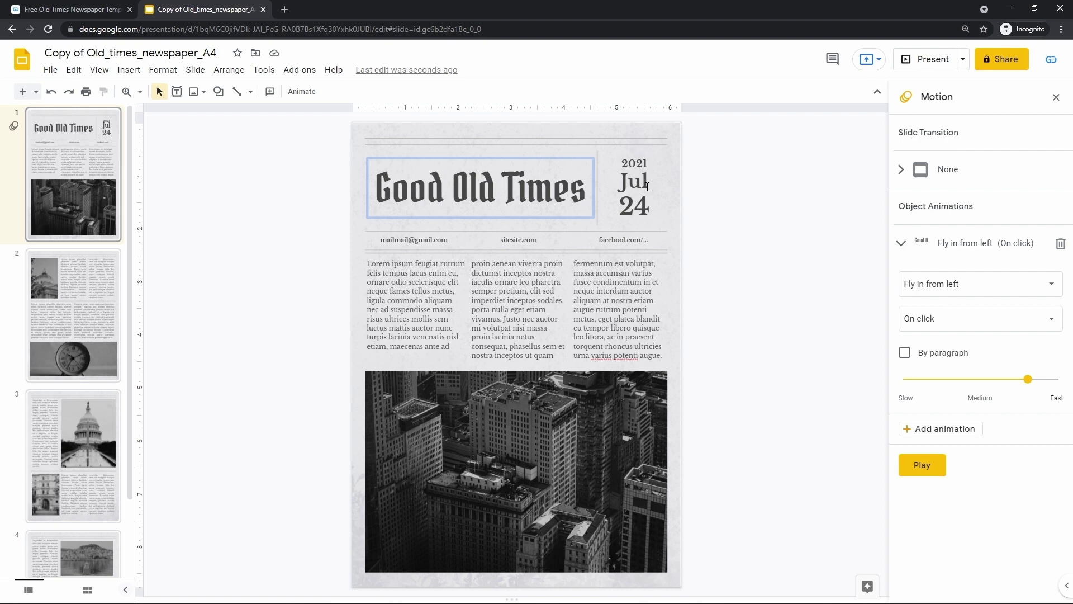
Give the 2021 Jul 24 date box a Fly in from right animation, After previous, and preview.
{"action": "left_click", "coordinate": [647, 187]}
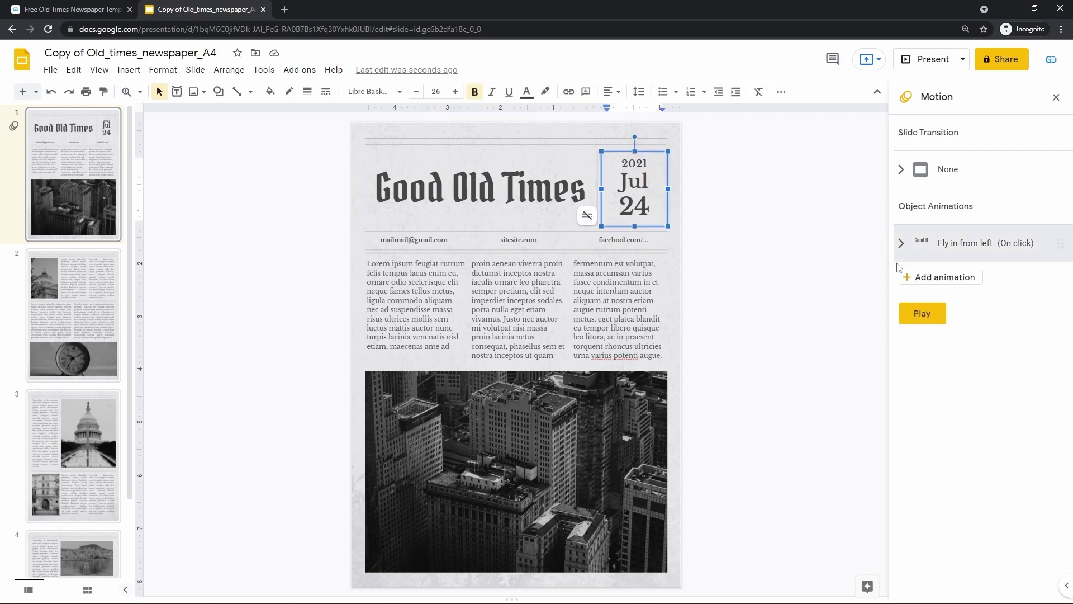
{"action": "left_click", "coordinate": [916, 278]}
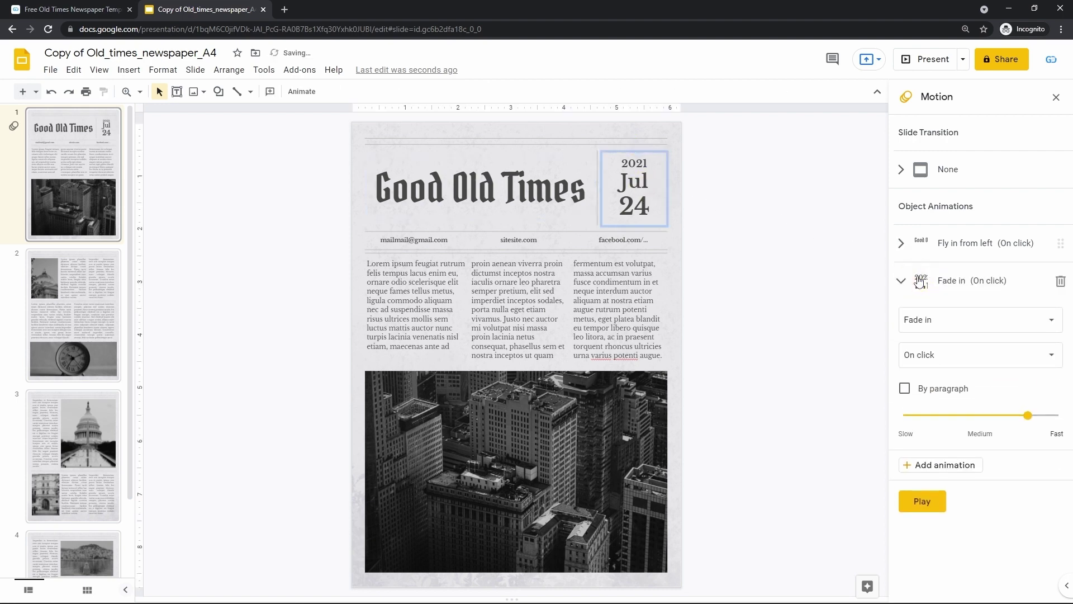
{"action": "left_click", "coordinate": [932, 322]}
{"action": "left_click", "coordinate": [953, 412]}
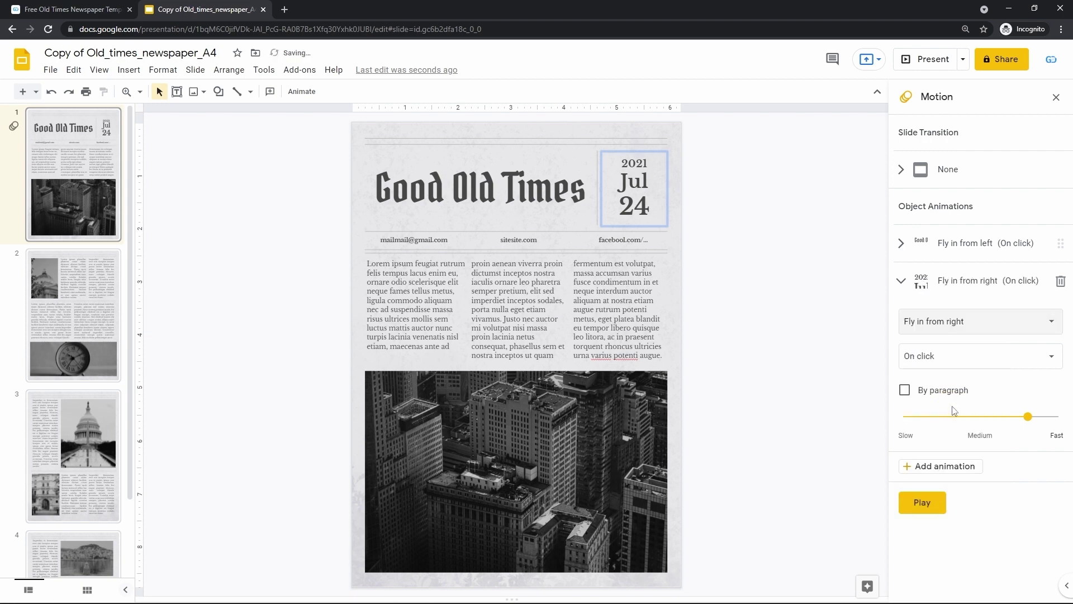
{"action": "left_click", "coordinate": [953, 363]}
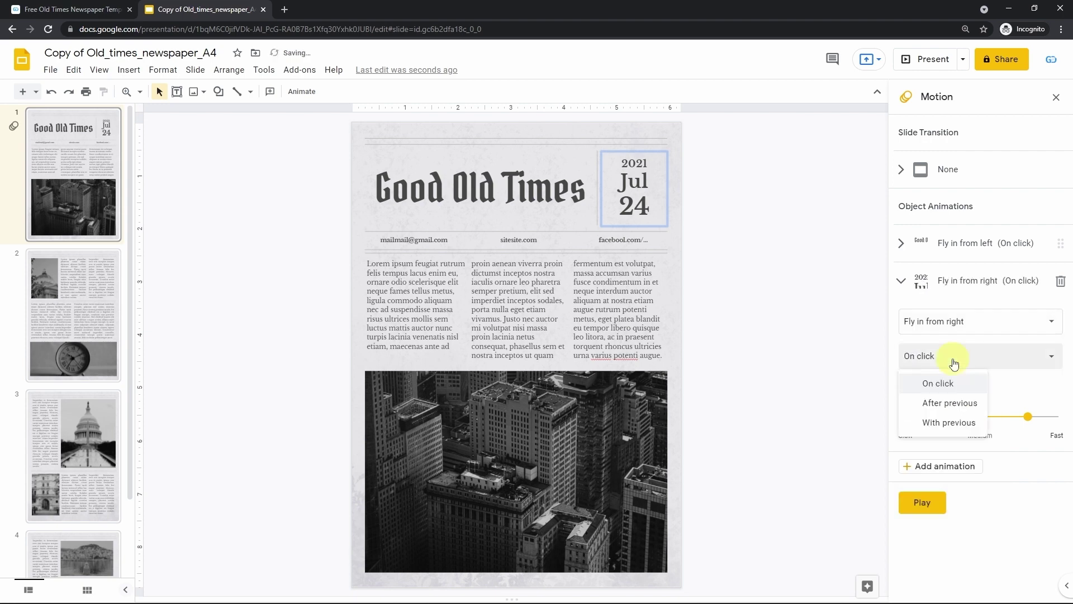
{"action": "left_click", "coordinate": [951, 403]}
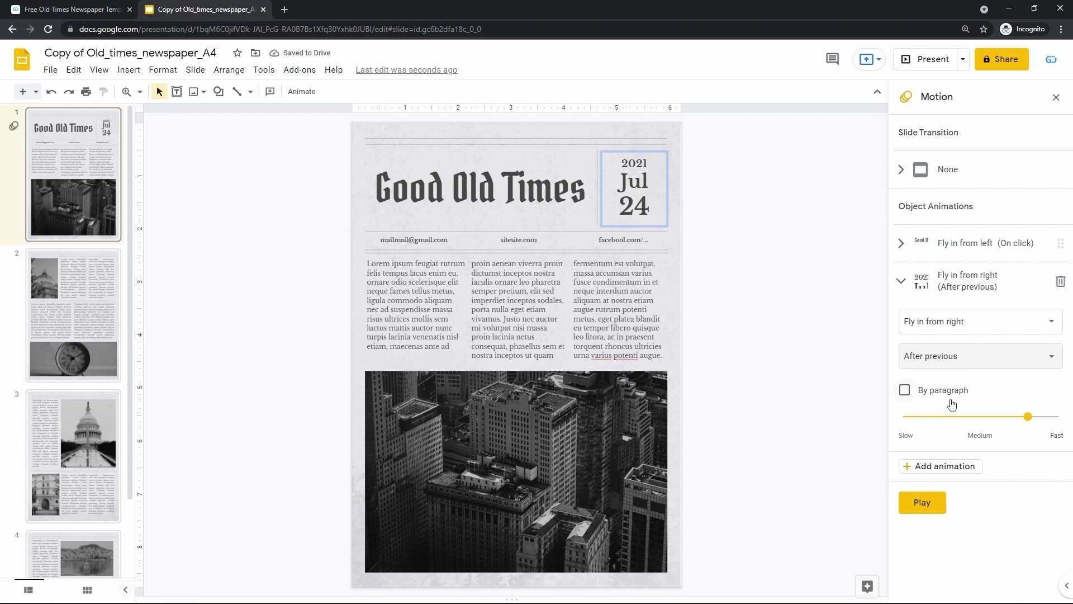
{"action": "left_click", "coordinate": [922, 503]}
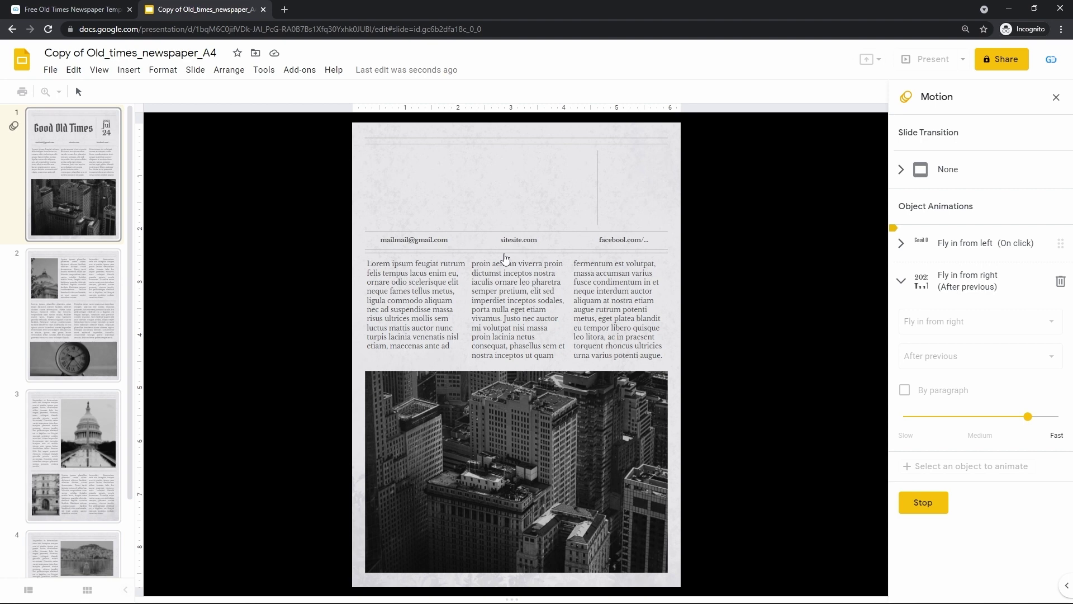
{"action": "left_click", "coordinate": [506, 258]}
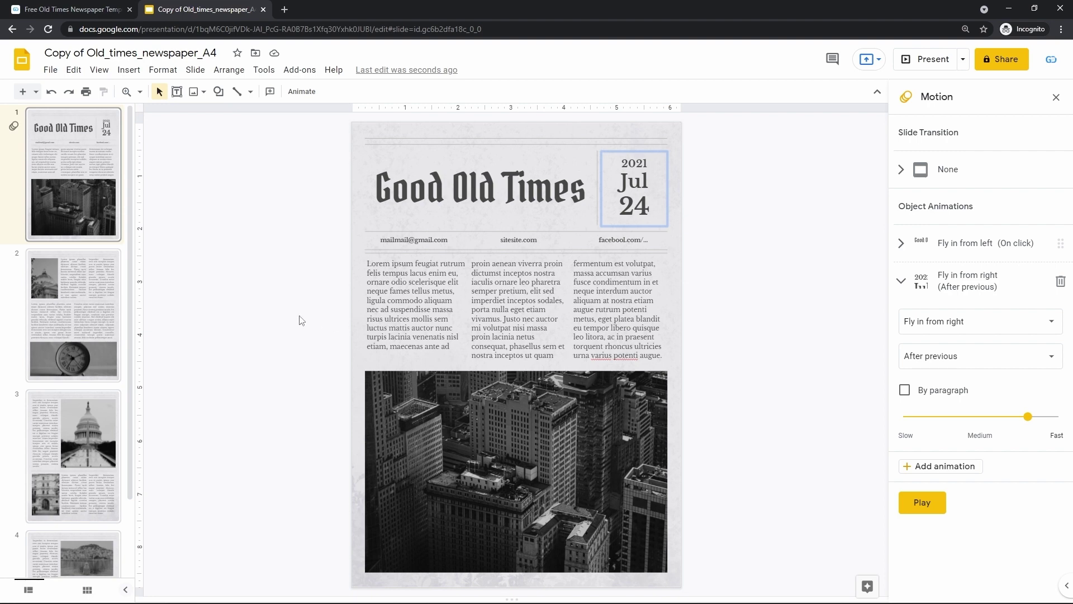
Apply a Dissolve transition to slide 2, then return to slide 1.
{"action": "left_click", "coordinate": [95, 310]}
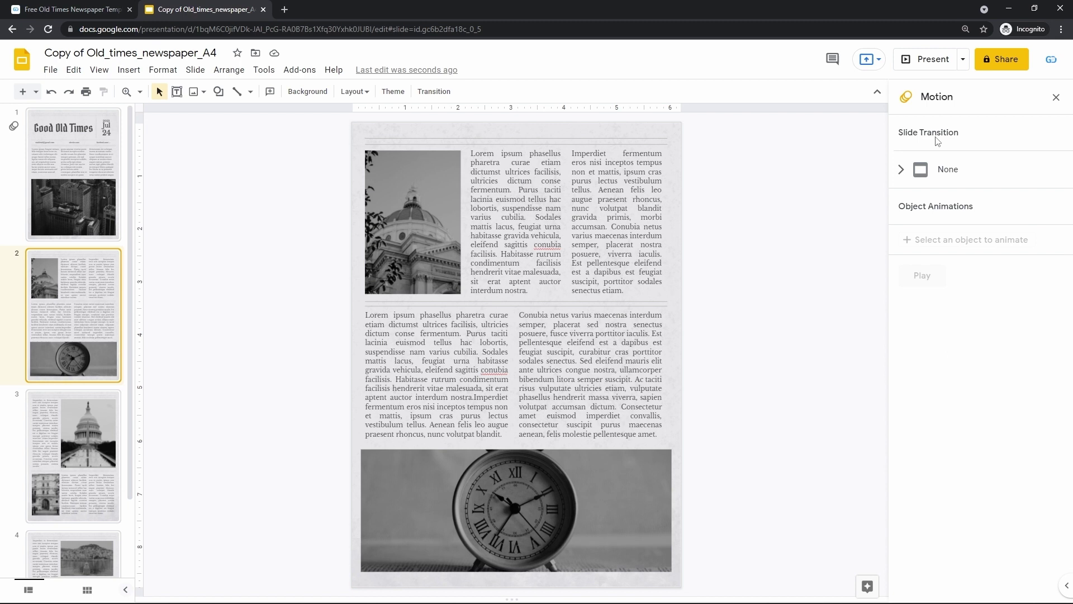
{"action": "left_click", "coordinate": [948, 174]}
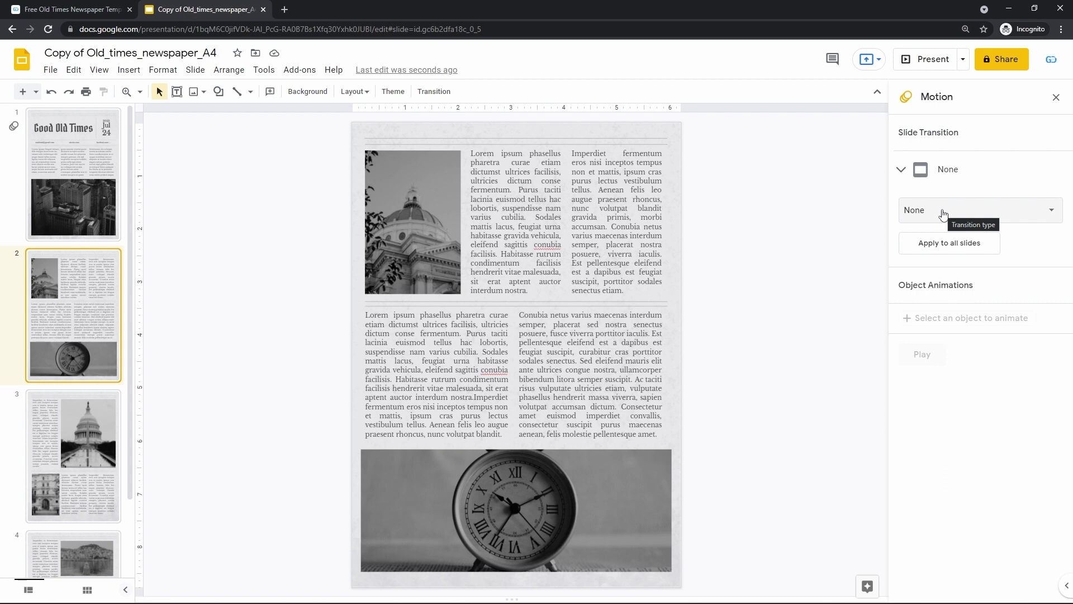
{"action": "left_click", "coordinate": [944, 215]}
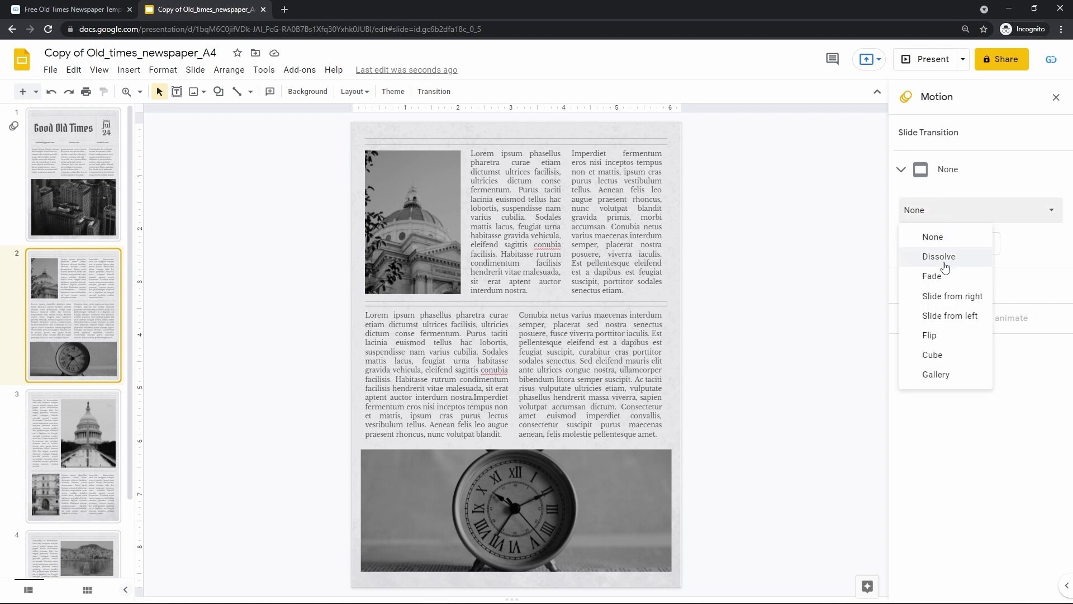
{"action": "left_click", "coordinate": [939, 256]}
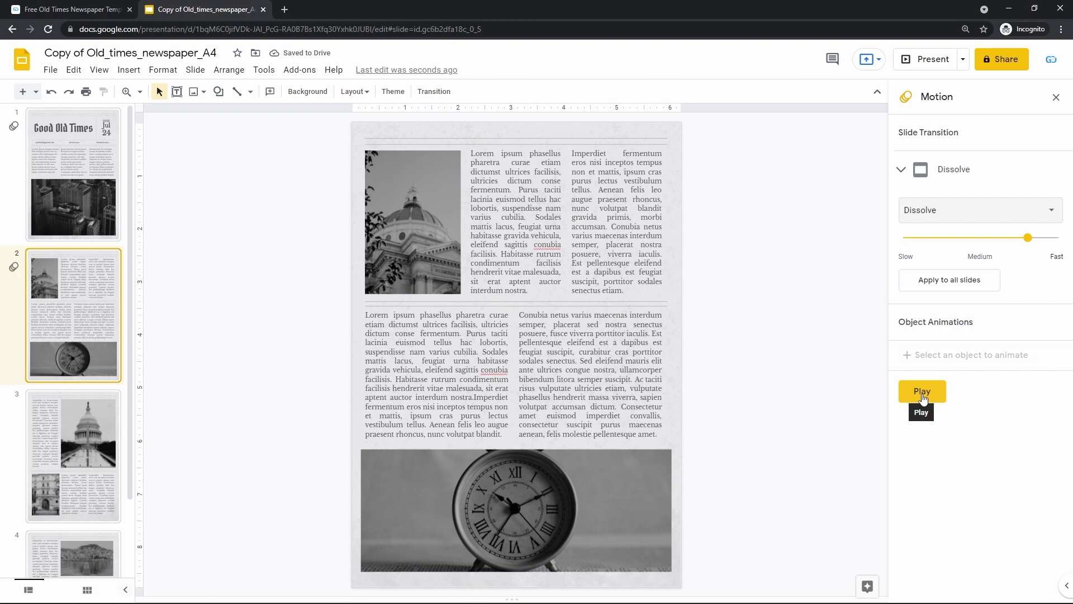
{"action": "left_click", "coordinate": [93, 196]}
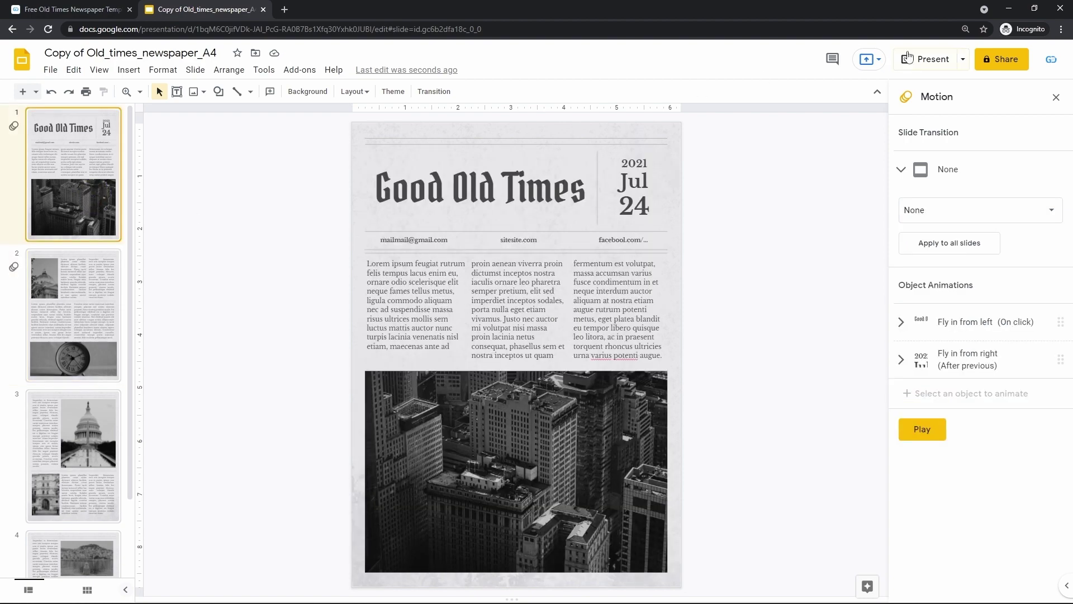
Play the slideshow full screen to watch slide 1's animations.
{"action": "left_click", "coordinate": [908, 57]}
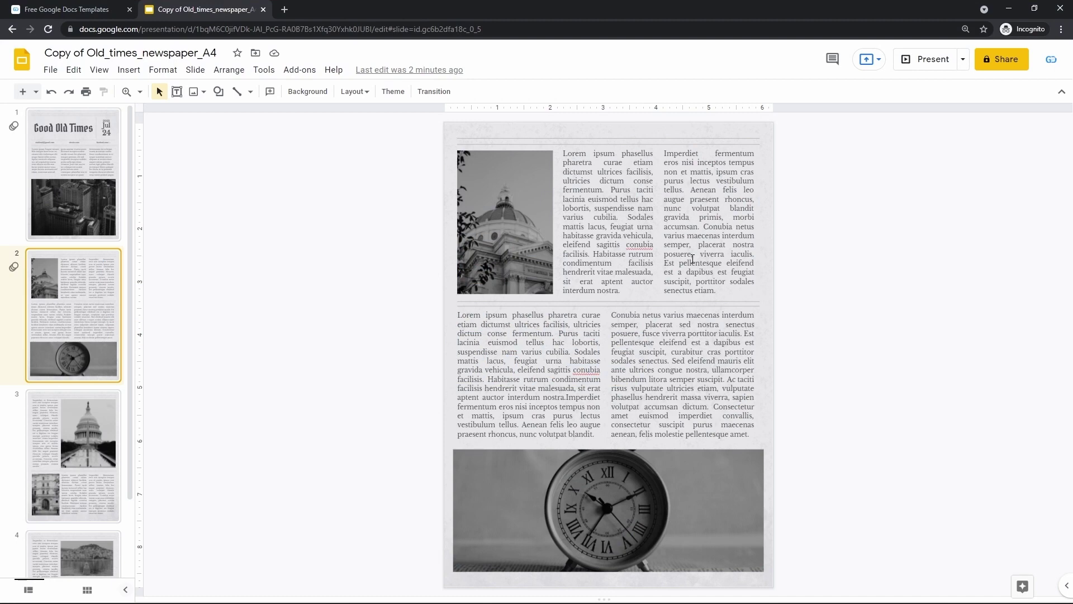
Back on slide 1, check the date box and raise the first column's font size from 9 to 10.
{"action": "left_click", "coordinate": [62, 165]}
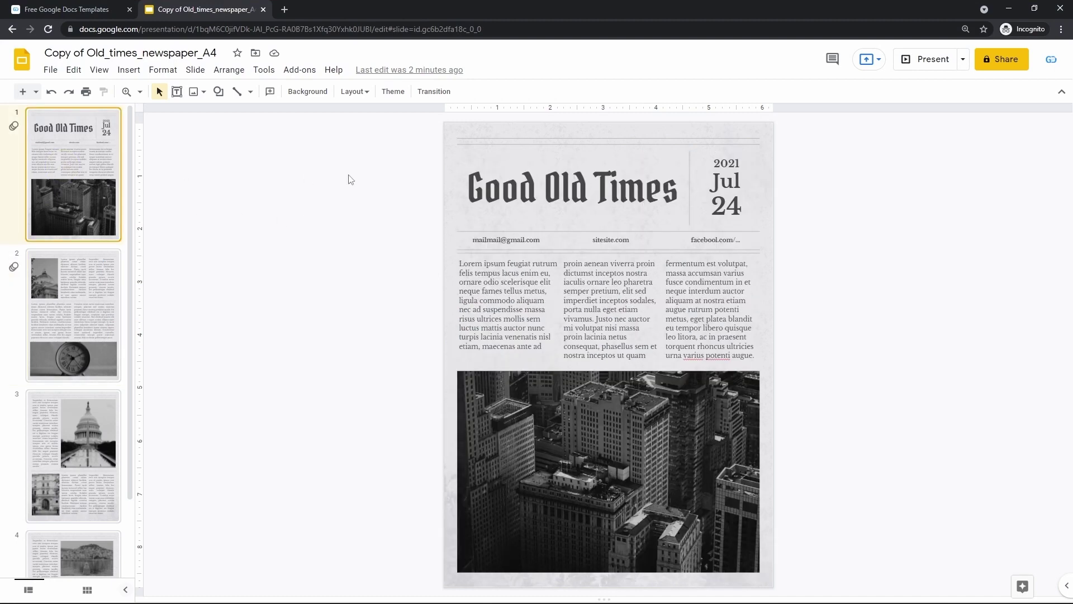
{"action": "left_click", "coordinate": [500, 188]}
{"action": "left_click", "coordinate": [718, 203]}
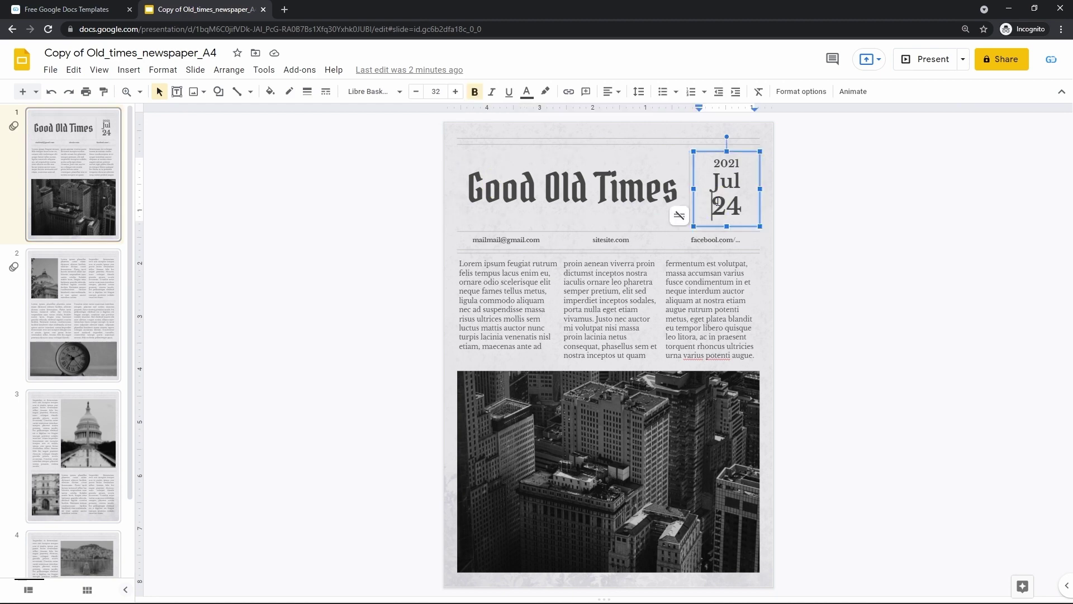
{"action": "left_click", "coordinate": [506, 301]}
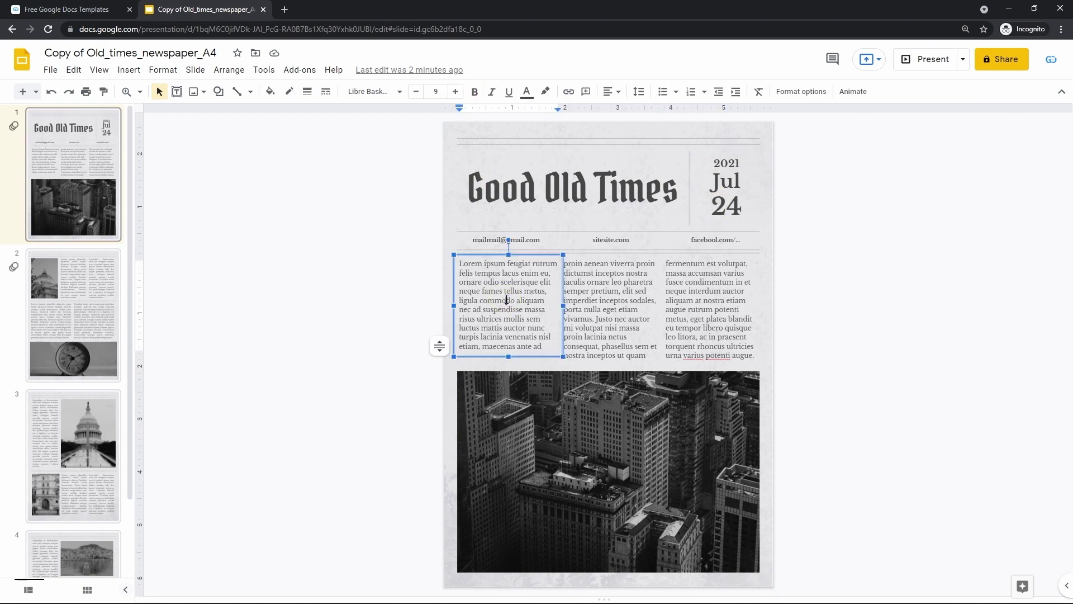
{"action": "left_click", "coordinate": [456, 92]}
Look over the second column and city photo, move to slide 2, then switch to the templates tab.
{"action": "left_click", "coordinate": [614, 282]}
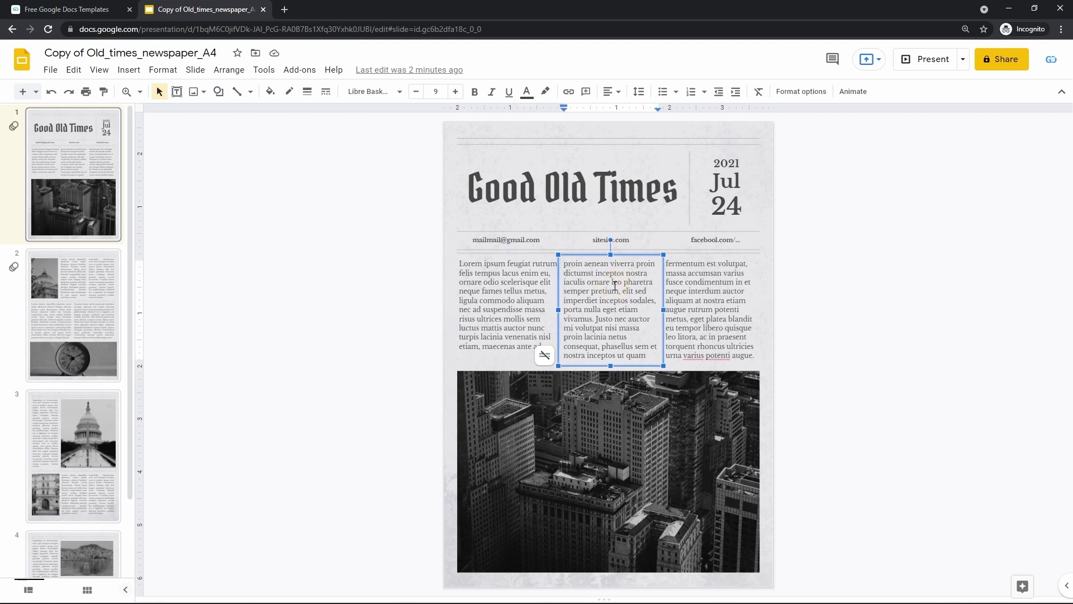
{"action": "left_click", "coordinate": [590, 433]}
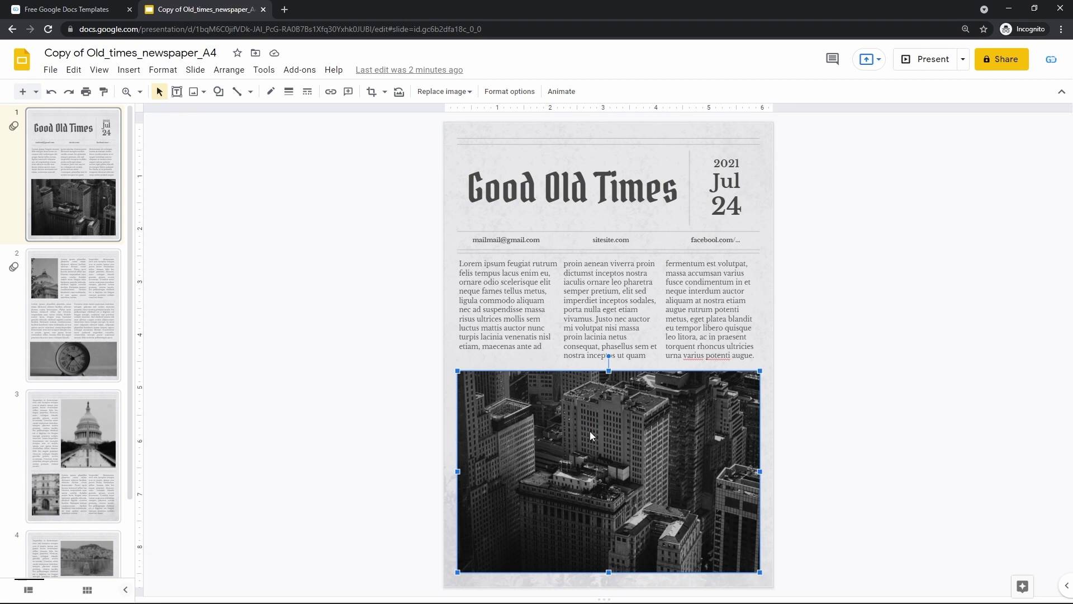
{"action": "key", "text": "Page_Down"}
{"action": "key", "text": "Page_Down"}
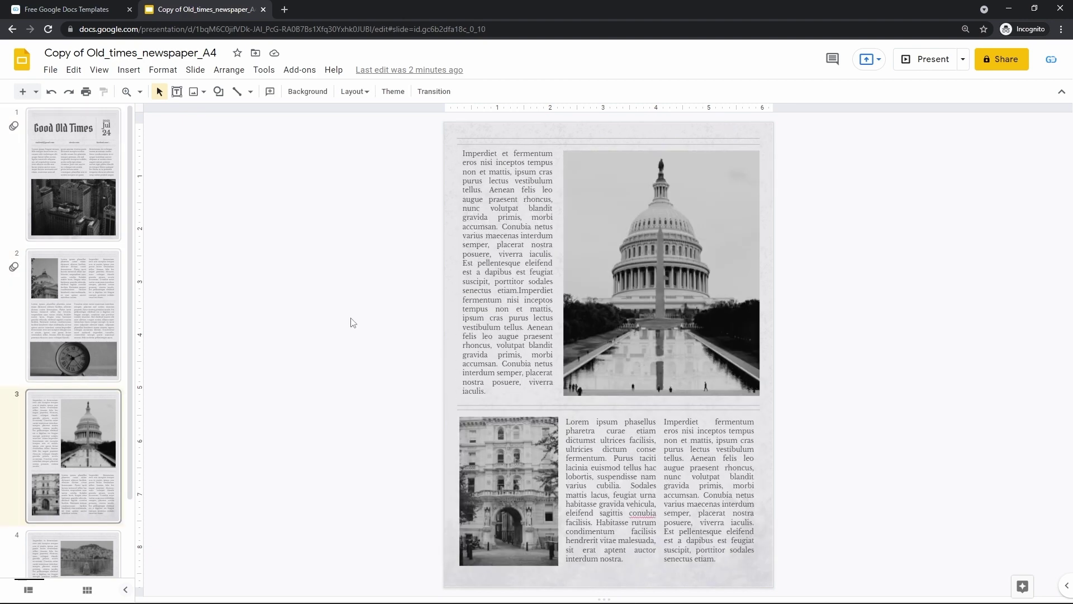
{"action": "key", "text": "ctrl+Tab"}
{"action": "scroll", "coordinate": [351, 322], "scroll_direction": "down", "scroll_amount": 4}
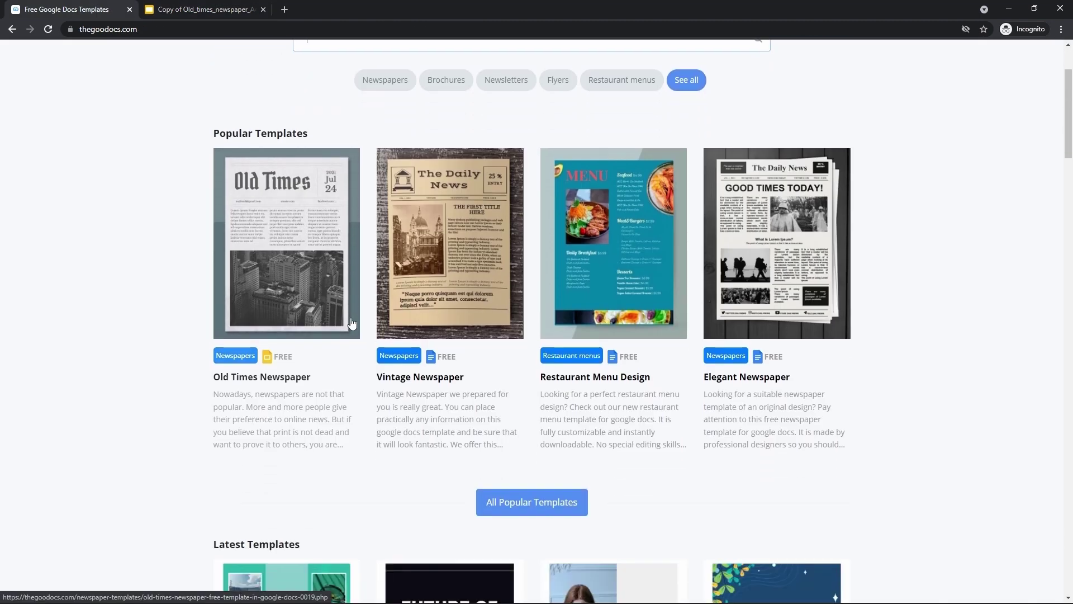
{"action": "scroll", "coordinate": [351, 322], "scroll_direction": "down", "scroll_amount": 6}
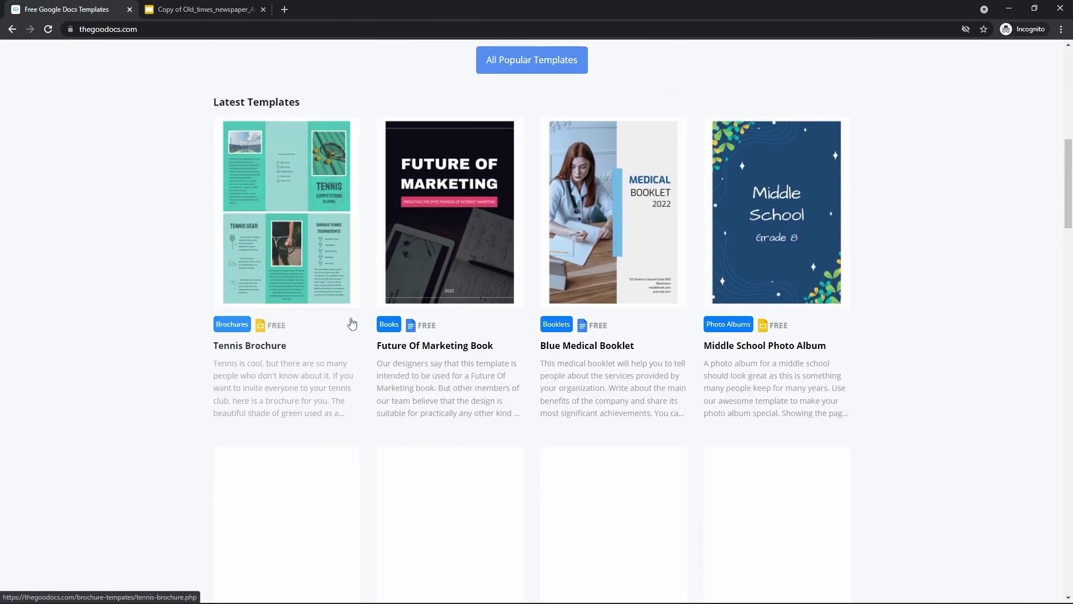
{"action": "scroll", "coordinate": [351, 323], "scroll_direction": "down", "scroll_amount": 10}
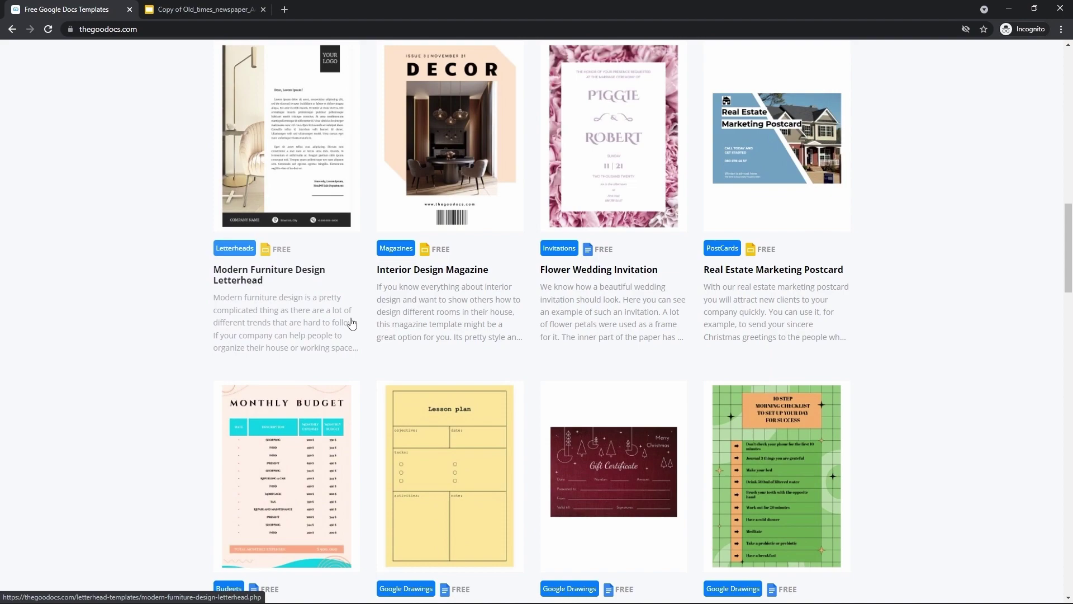
{"action": "scroll", "coordinate": [351, 322], "scroll_direction": "up", "scroll_amount": 12}
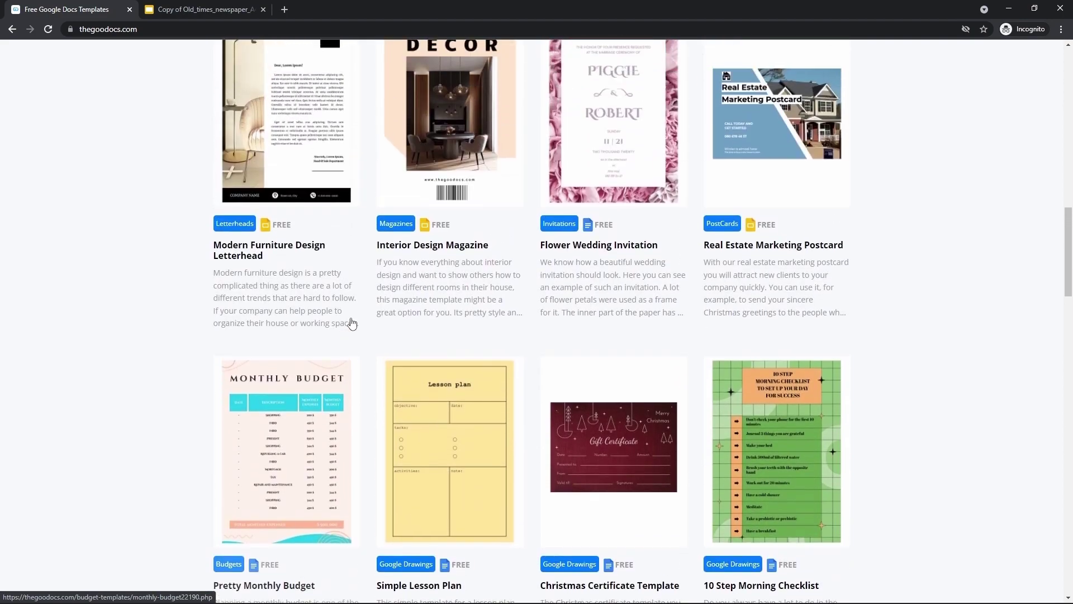
{"action": "scroll", "coordinate": [351, 323], "scroll_direction": "up", "scroll_amount": 9}
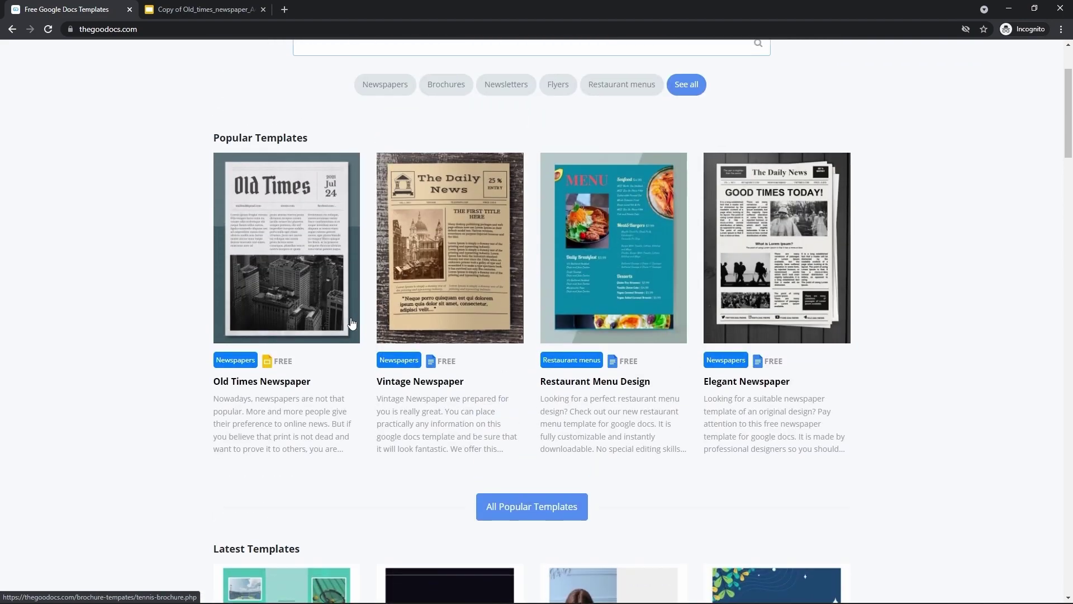